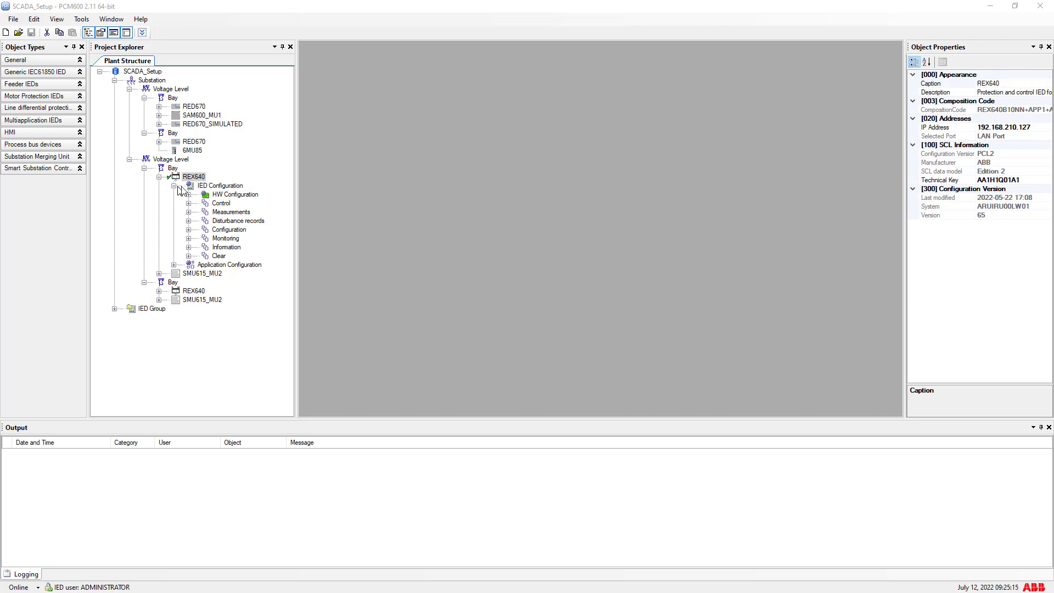
Open the parameter settings of the first REX640's Product identifiers and read them from the IED, copying IED values to PC values
{"action": "left_click", "coordinate": [188, 247]}
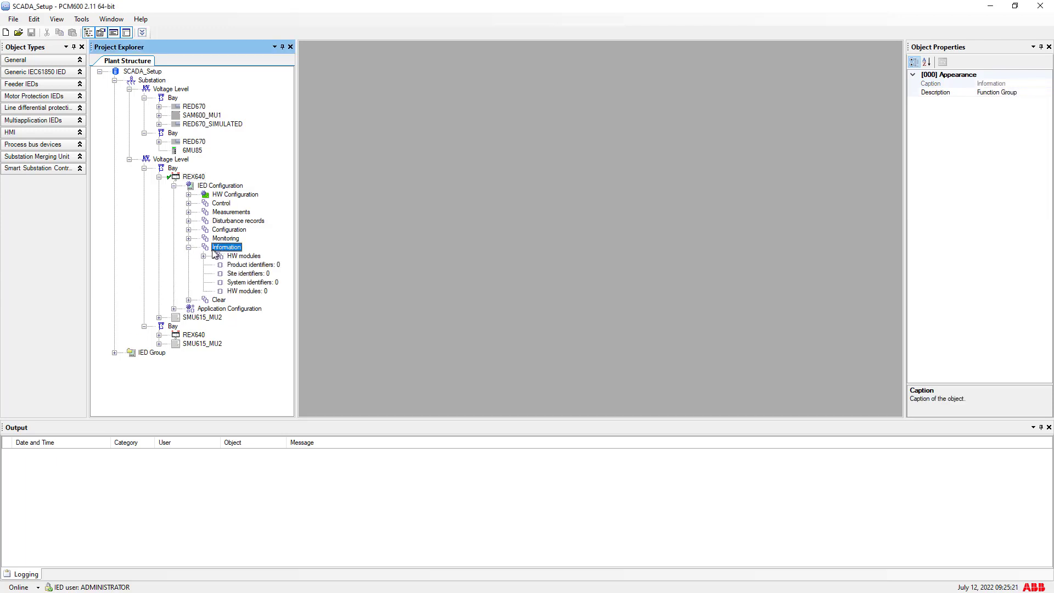
{"action": "left_click", "coordinate": [248, 266]}
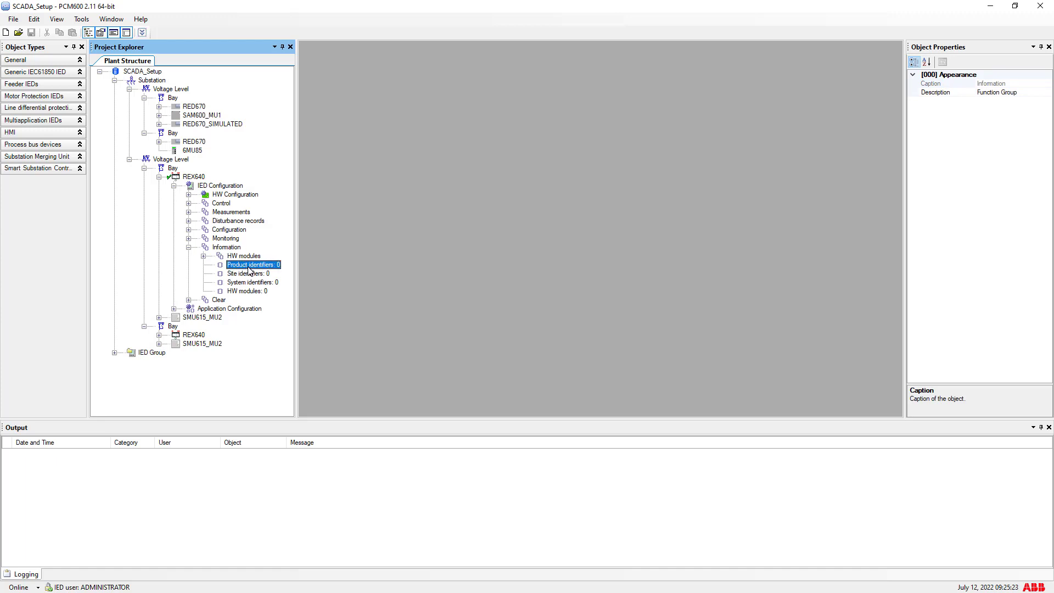
{"action": "right_click", "coordinate": [248, 268]}
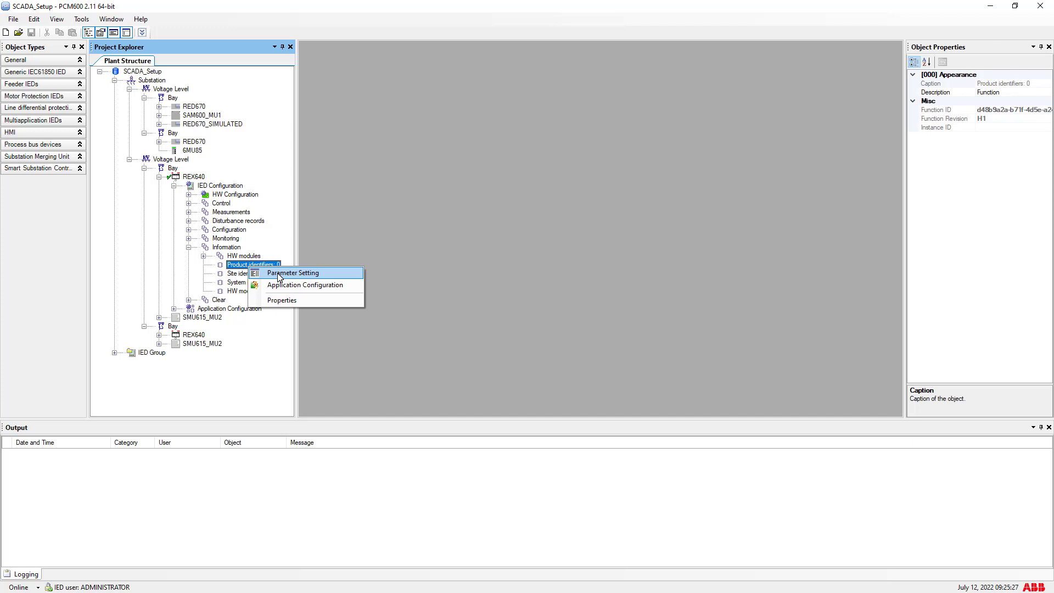
{"action": "left_click", "coordinate": [278, 277]}
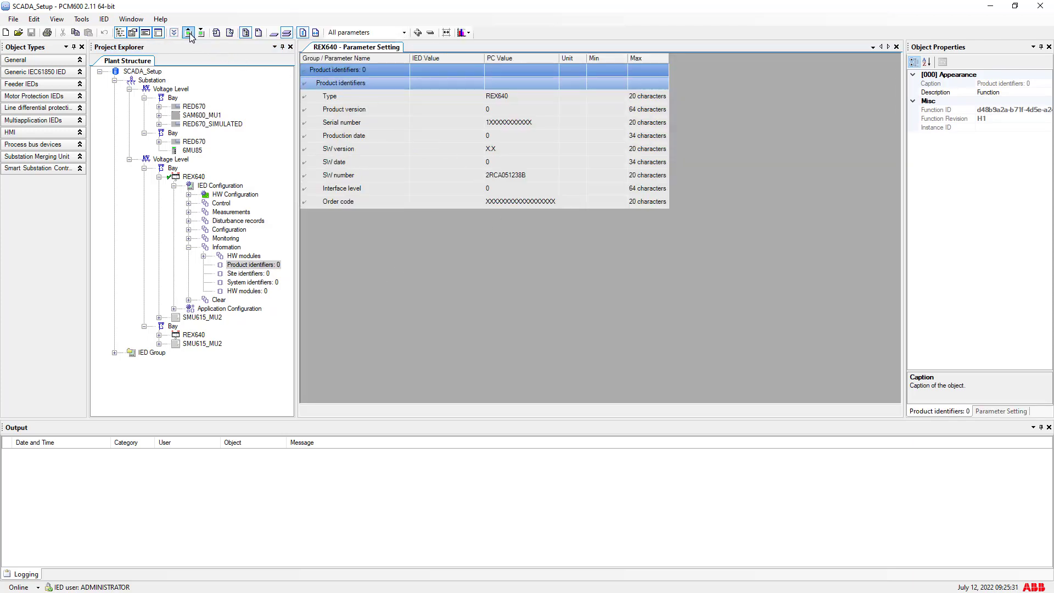
{"action": "left_click", "coordinate": [189, 33]}
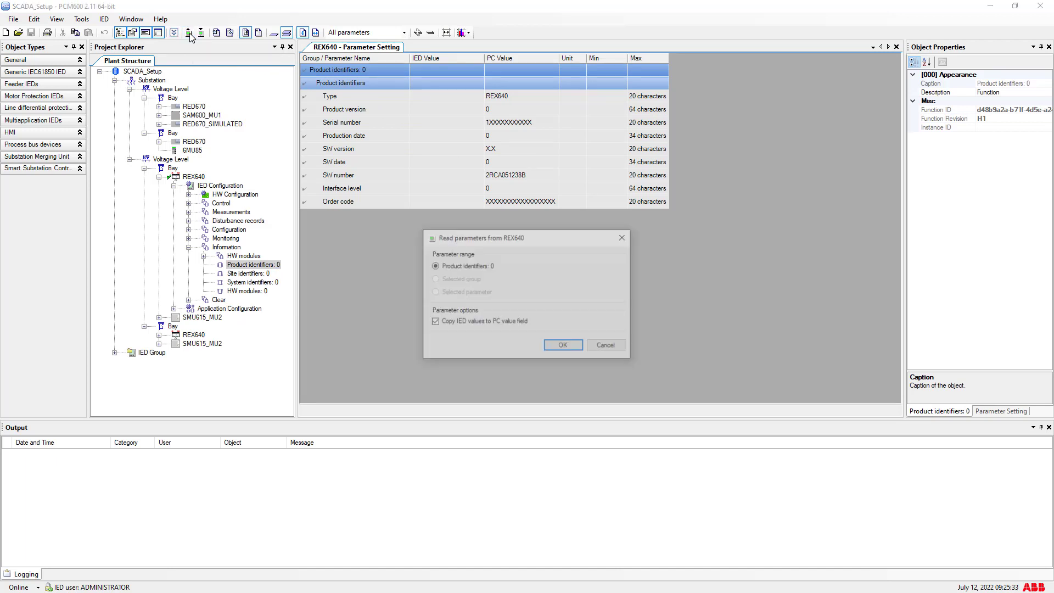
{"action": "left_click", "coordinate": [562, 347]}
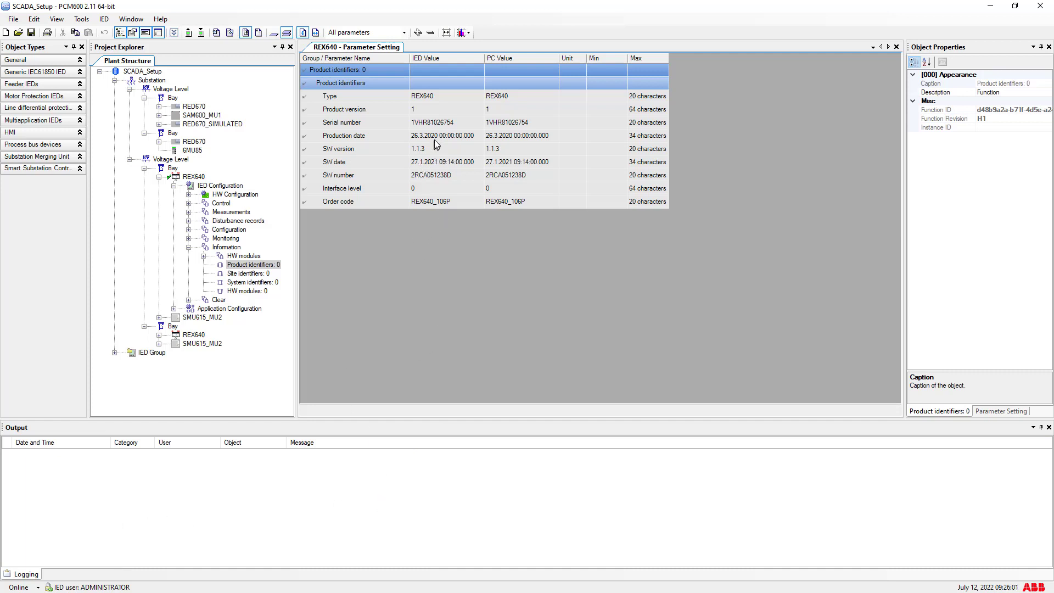
Check the SW version and production date among the product identifiers and copy the relay's serial number
{"action": "left_click", "coordinate": [421, 149]}
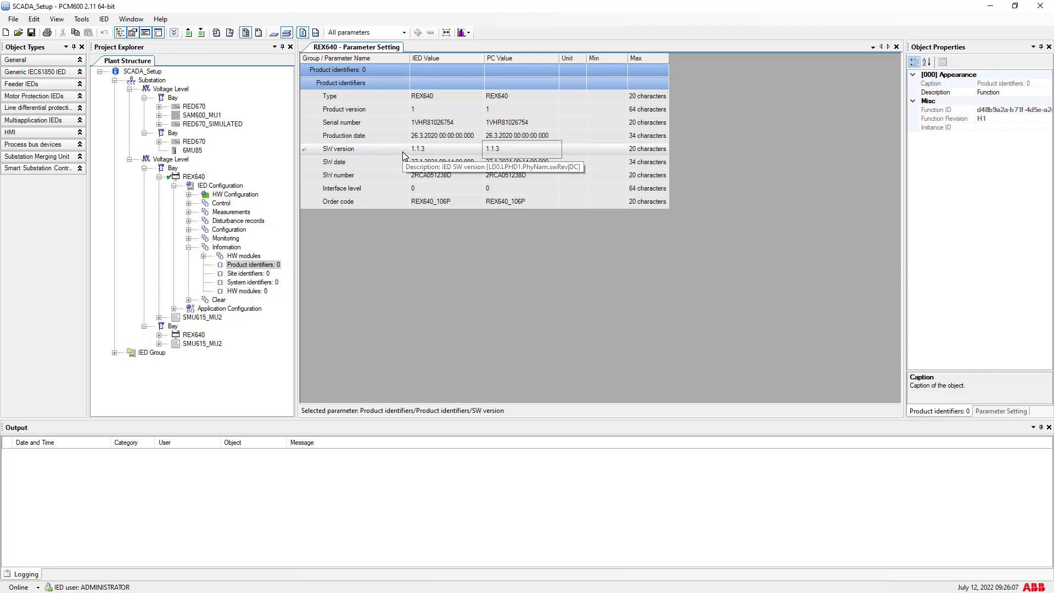
{"action": "left_click", "coordinate": [410, 125]}
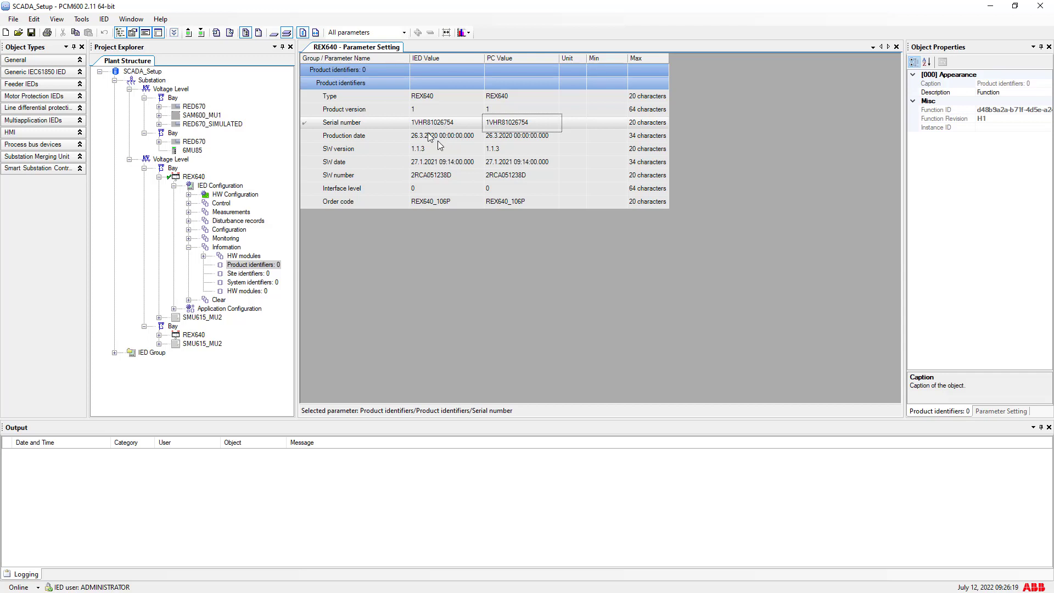
{"action": "left_click", "coordinate": [393, 136]}
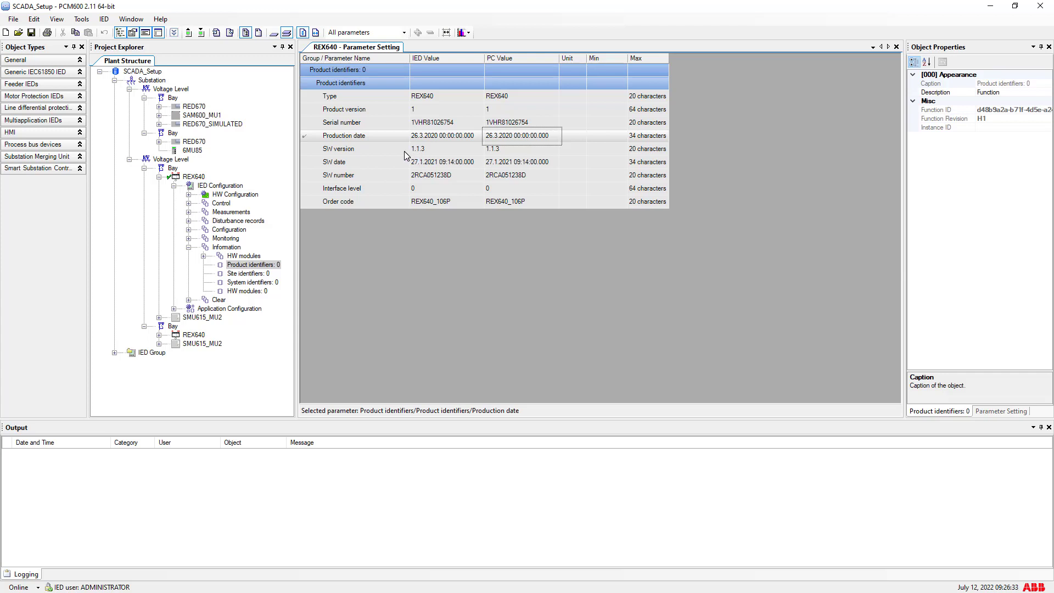
{"action": "left_click", "coordinate": [404, 149]}
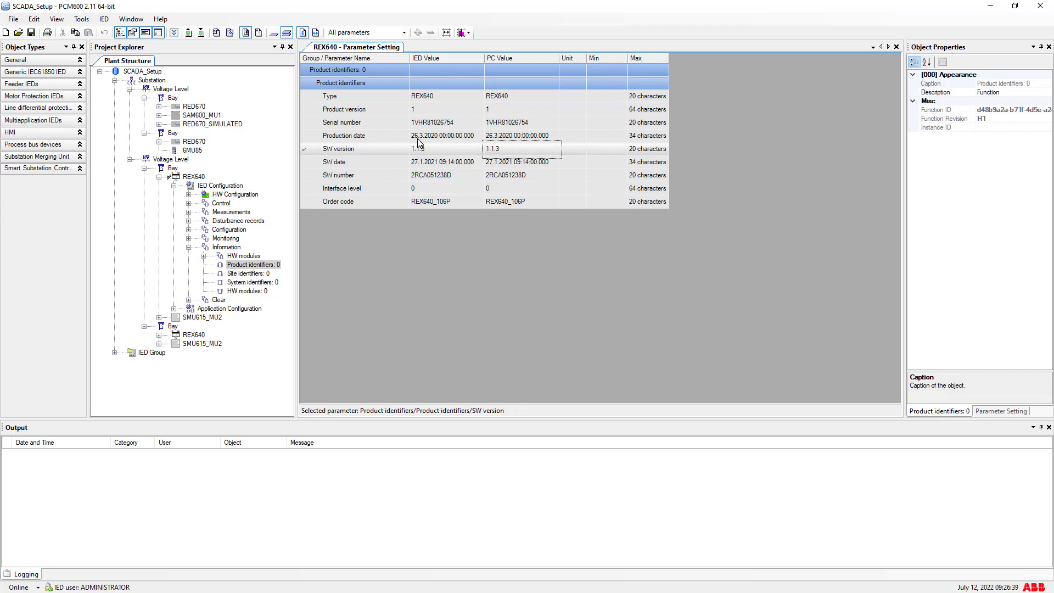
{"action": "left_click", "coordinate": [396, 136]}
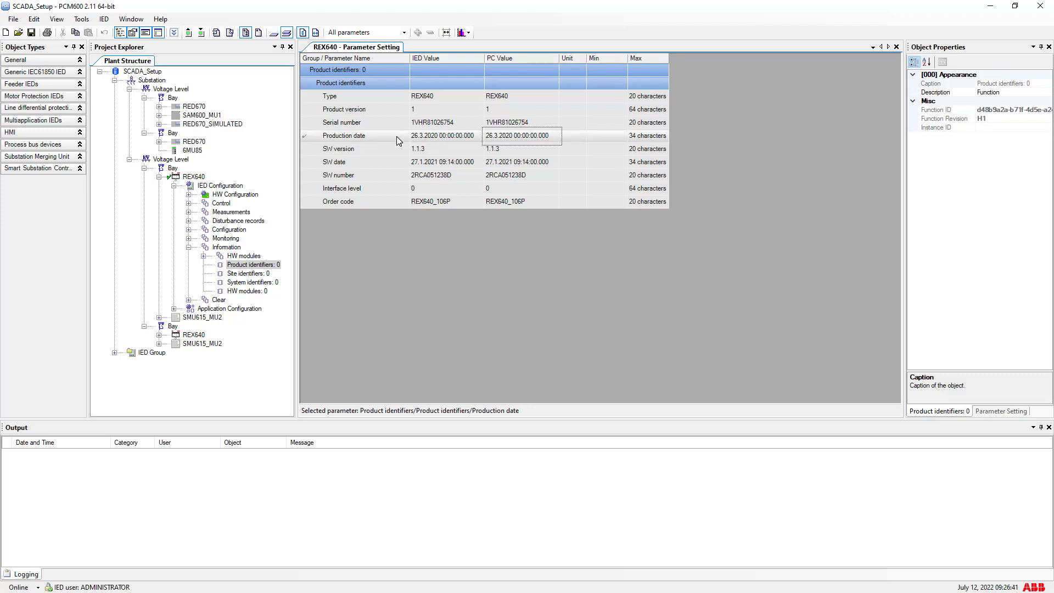
{"action": "right_click", "coordinate": [428, 123]}
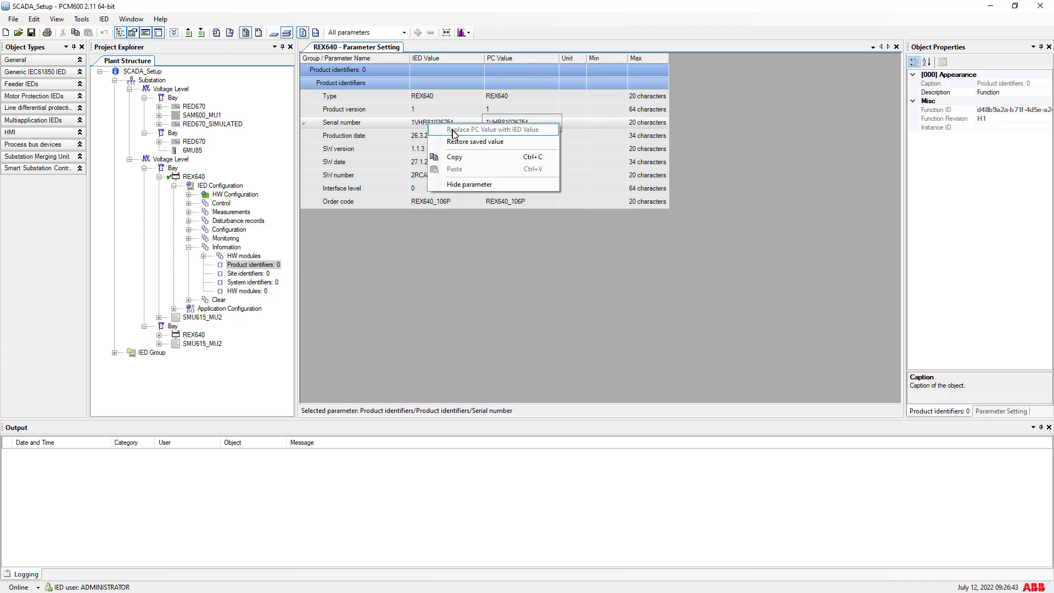
{"action": "left_click", "coordinate": [455, 157]}
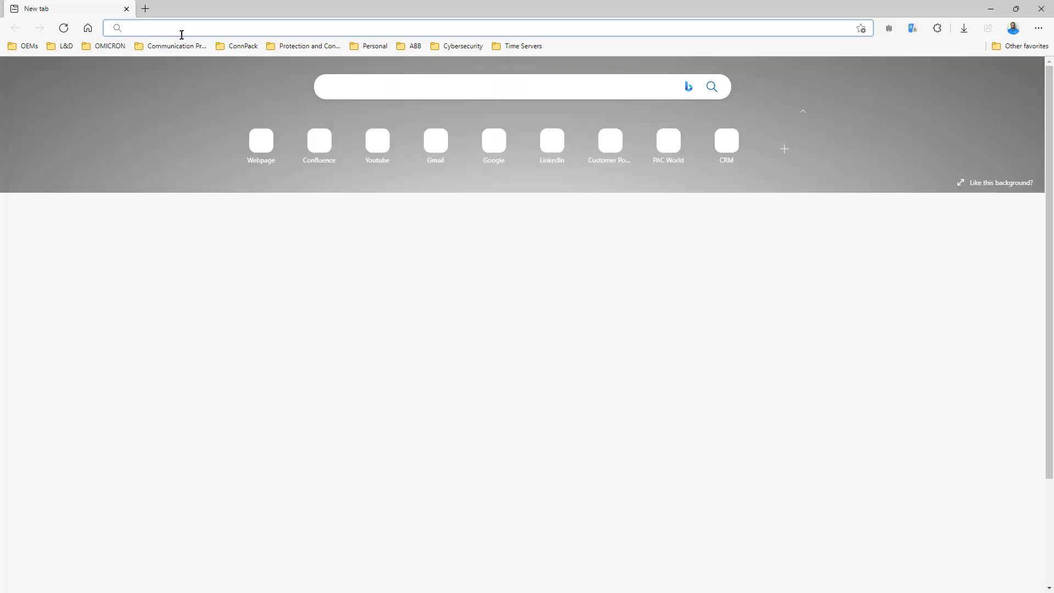
In the web browser, open the bookmarked ABB Data Care log-on page and look up firmware updates with the copied relay serial number
{"action": "left_click", "coordinate": [407, 51]}
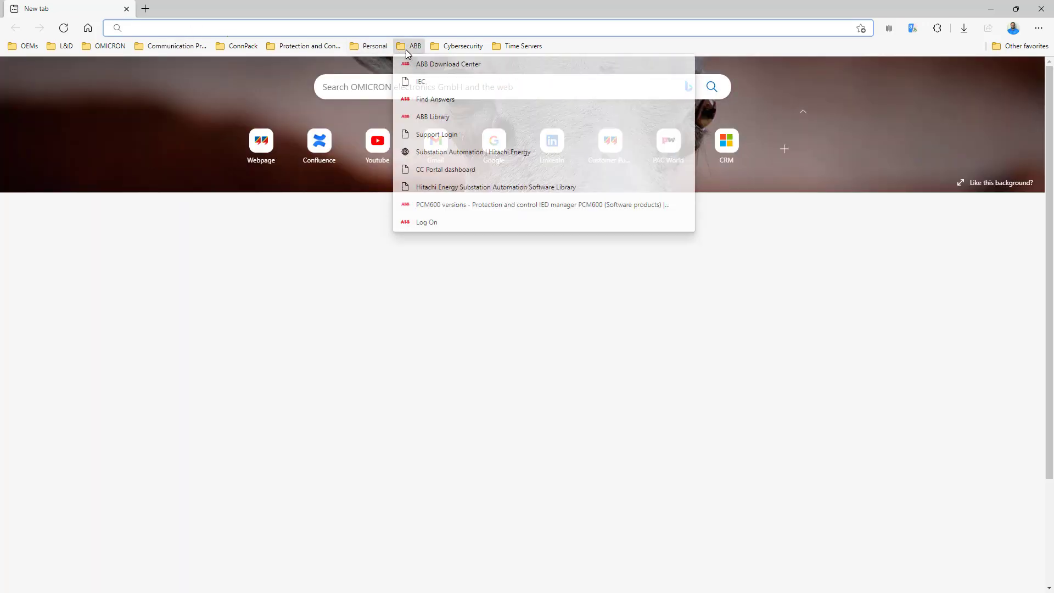
{"action": "left_click", "coordinate": [433, 222]}
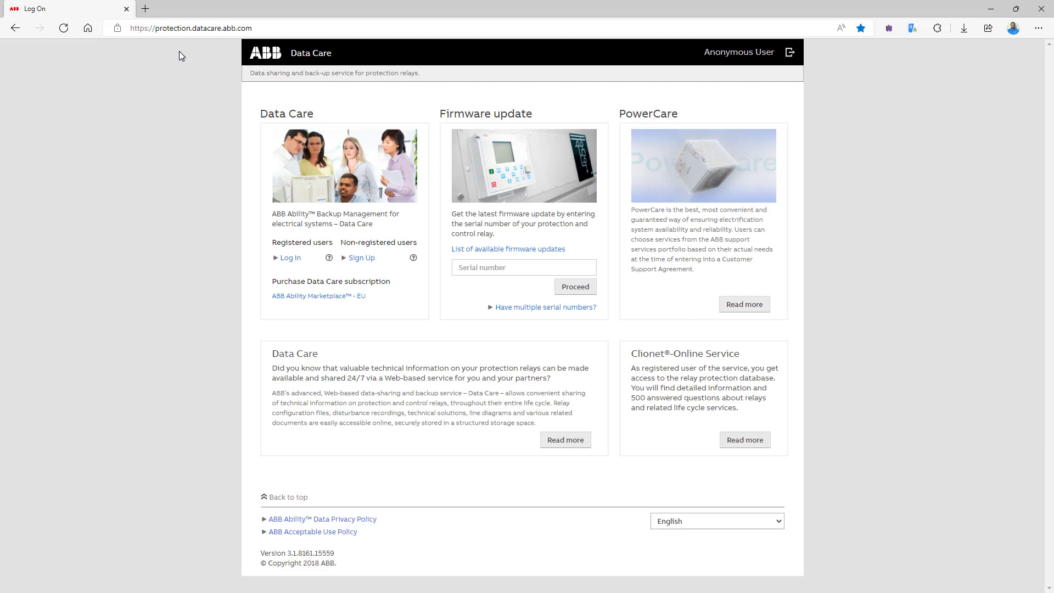
{"action": "left_click", "coordinate": [505, 267]}
{"action": "left_click", "coordinate": [507, 270]}
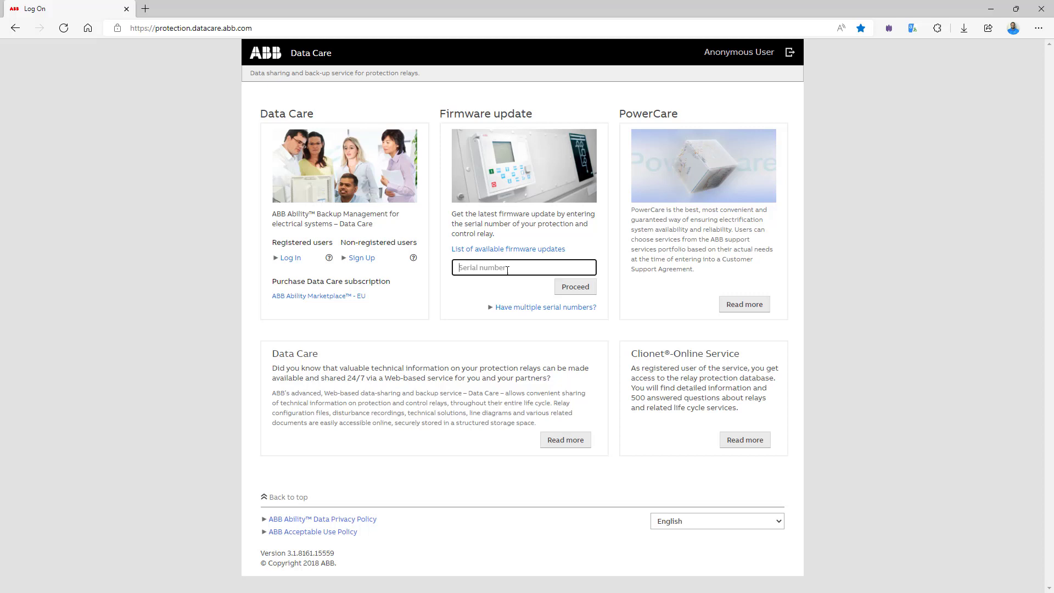
{"action": "key", "text": "ctrl+v"}
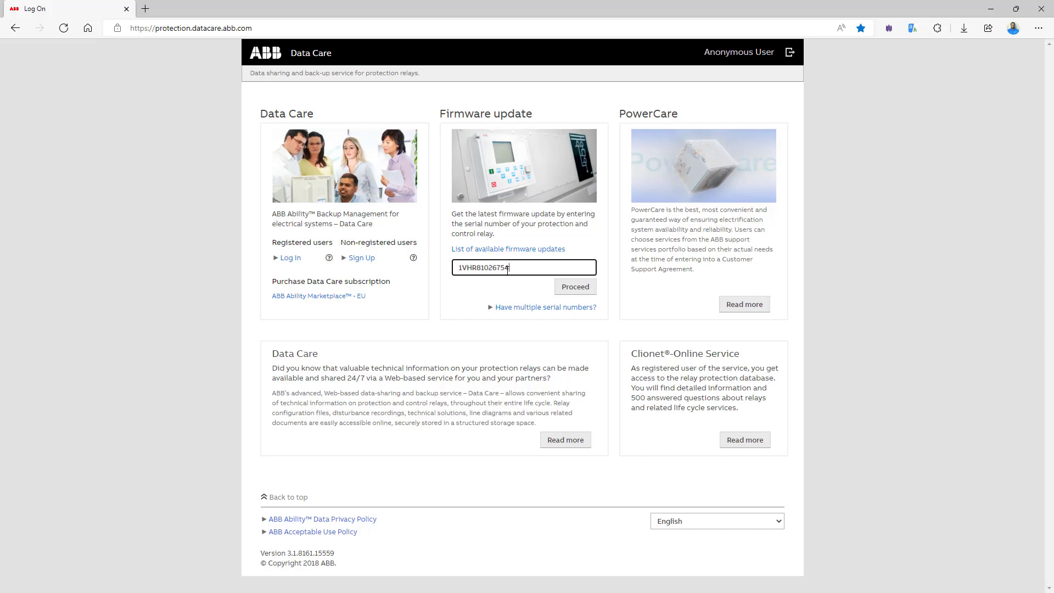
{"action": "left_click", "coordinate": [575, 289]}
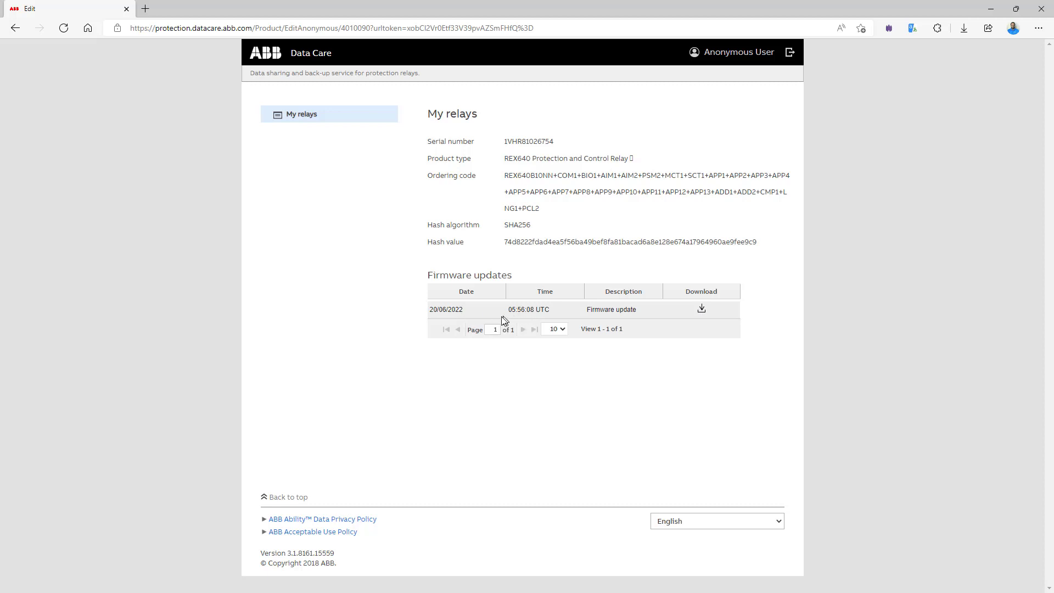
Download the firmware update dated 20/06/2022 for the relay and show the downloaded archive in its folder
{"action": "left_click", "coordinate": [703, 314]}
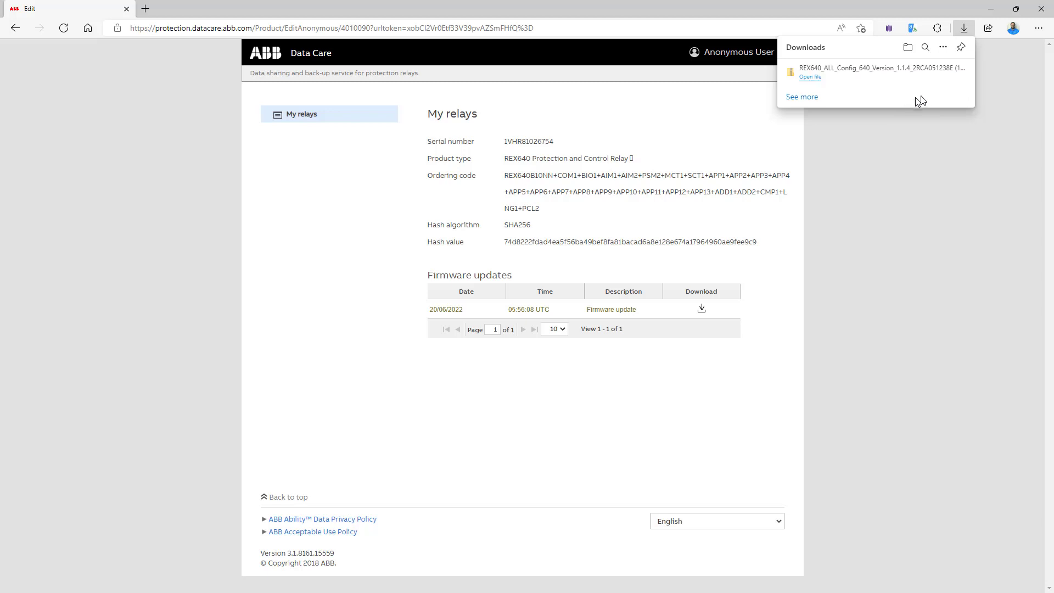
{"action": "mouse_move", "coordinate": [839, 72]}
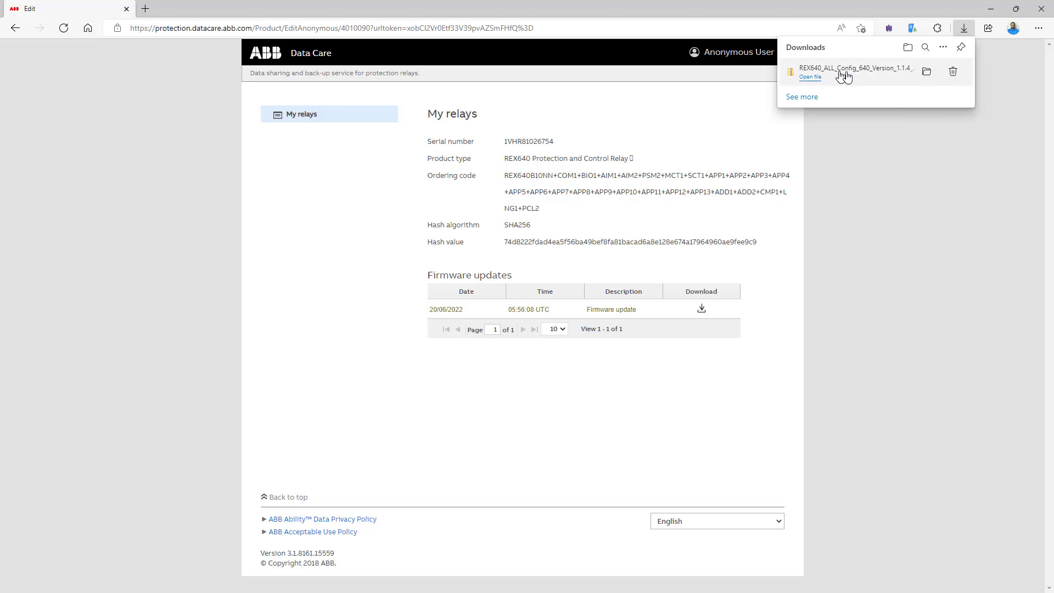
{"action": "left_click", "coordinate": [931, 75]}
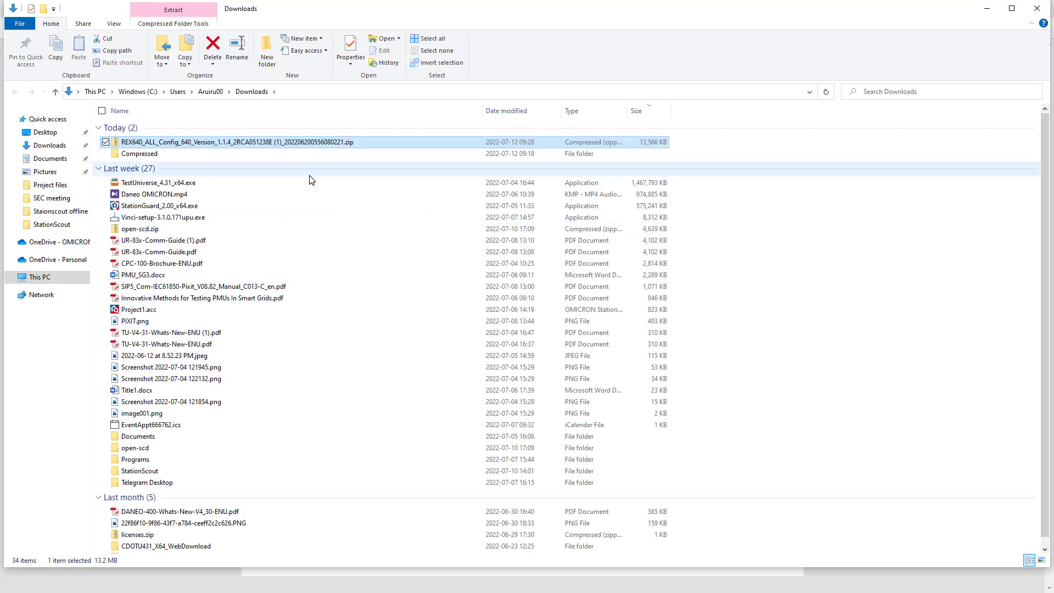
Extract the REX640 version 1.1.4 firmware zip into a folder of the same name with 7-Zip and open that folder
{"action": "double_click", "coordinate": [346, 143]}
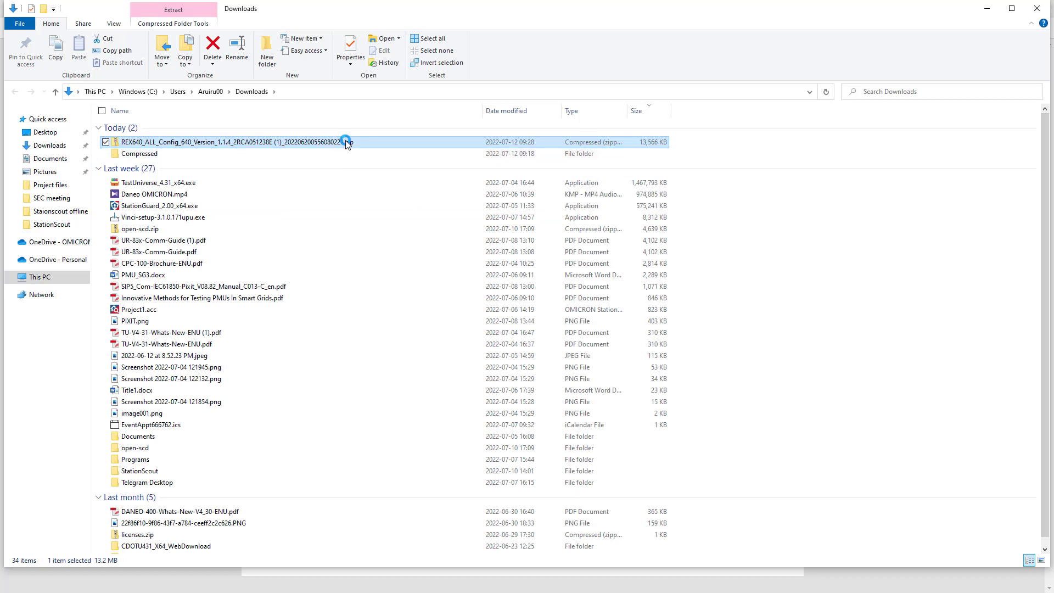
{"action": "right_click", "coordinate": [345, 141]}
{"action": "mouse_move", "coordinate": [325, 216]}
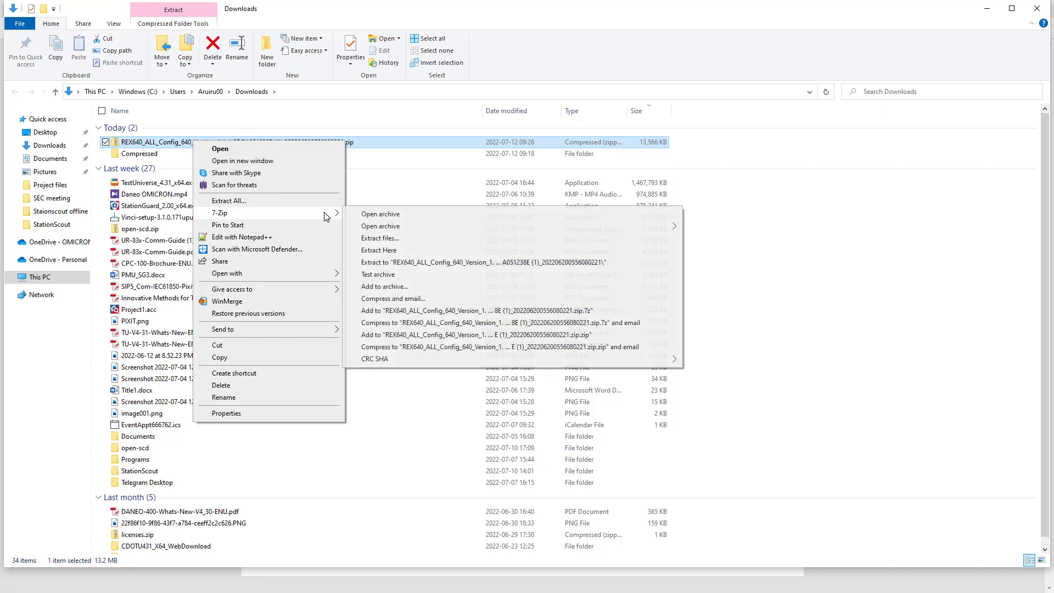
{"action": "left_click", "coordinate": [430, 263]}
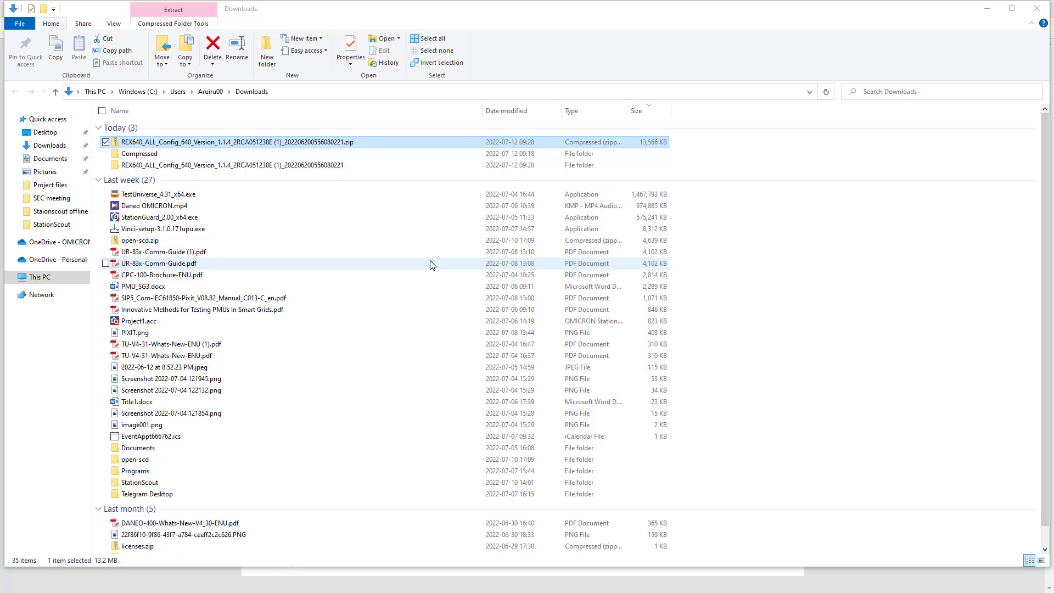
{"action": "double_click", "coordinate": [310, 167]}
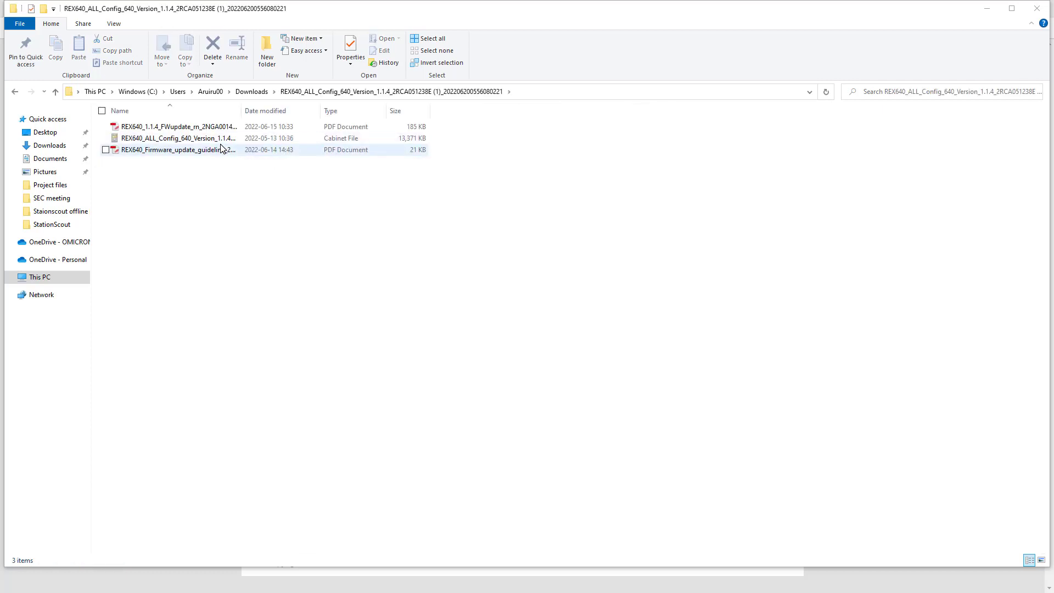
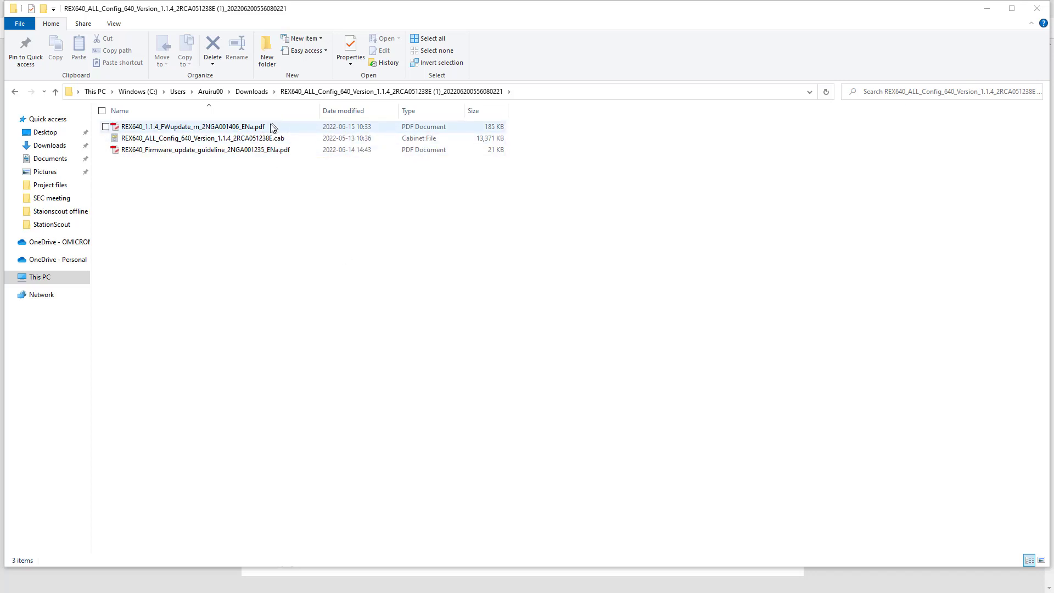
Open the REX640_1.1.4_FWupdate release note PDF and read its scope, applicability checks and cyber security improvements
{"action": "double_click", "coordinate": [216, 129]}
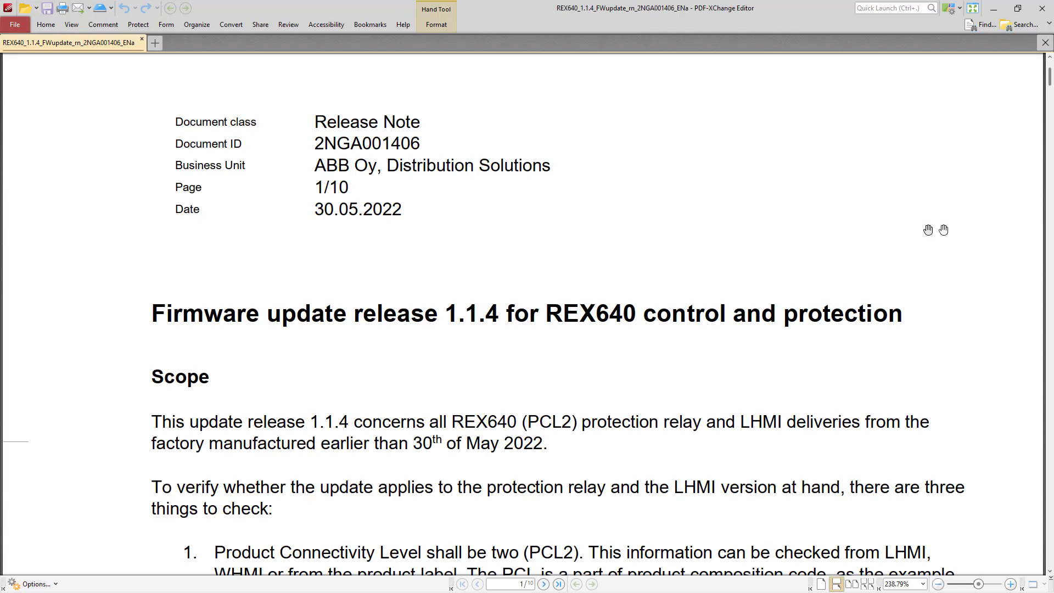
{"action": "scroll", "coordinate": [711, 233], "scroll_direction": "down", "scroll_amount": 3}
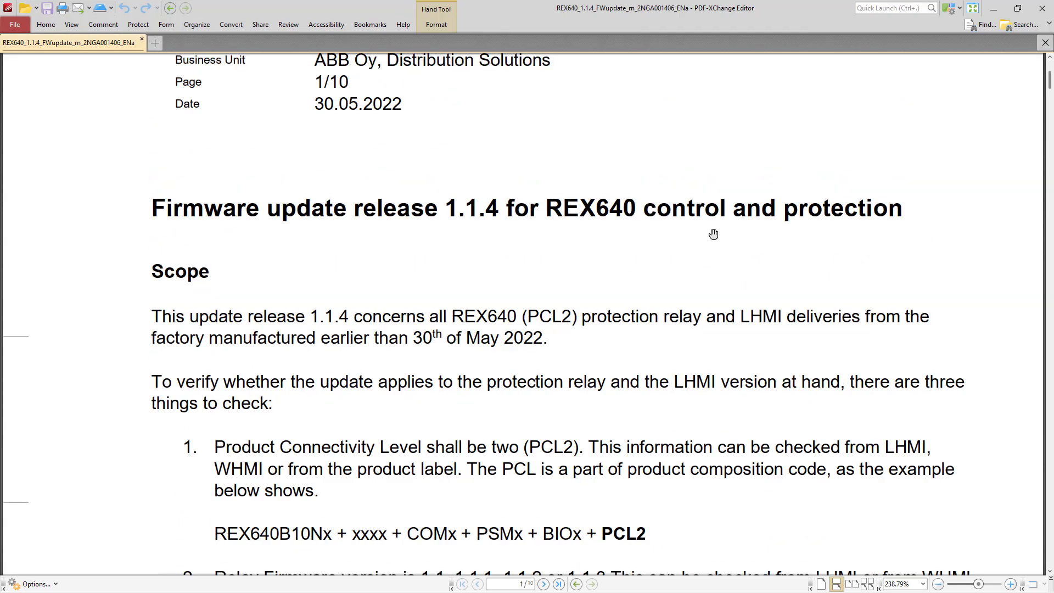
{"action": "scroll", "coordinate": [712, 234], "scroll_direction": "up", "scroll_amount": 4}
{"action": "scroll", "coordinate": [712, 233], "scroll_direction": "down", "scroll_amount": 15}
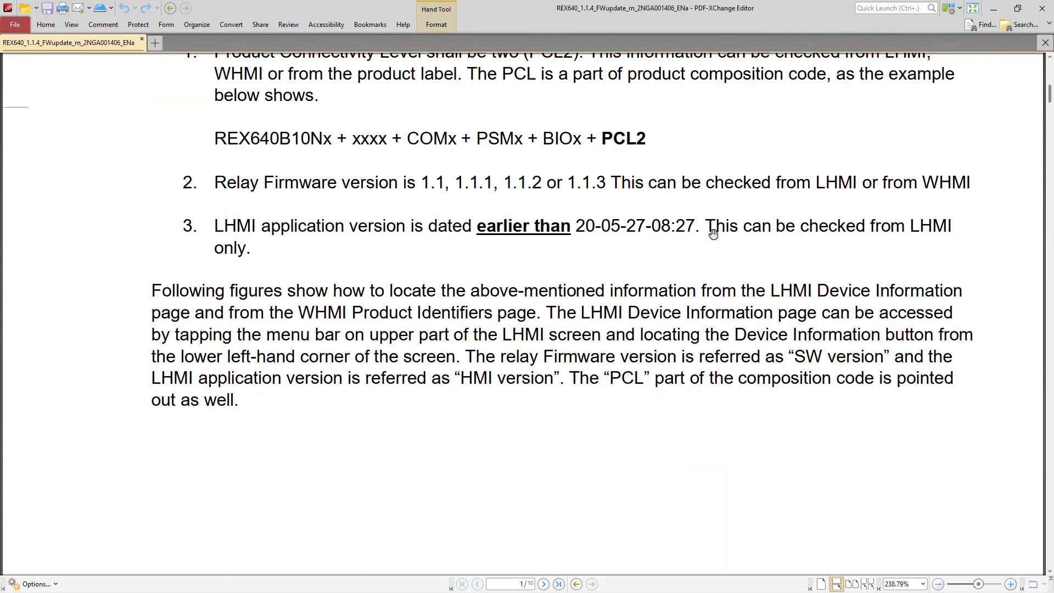
{"action": "scroll", "coordinate": [712, 233], "scroll_direction": "down", "scroll_amount": 20}
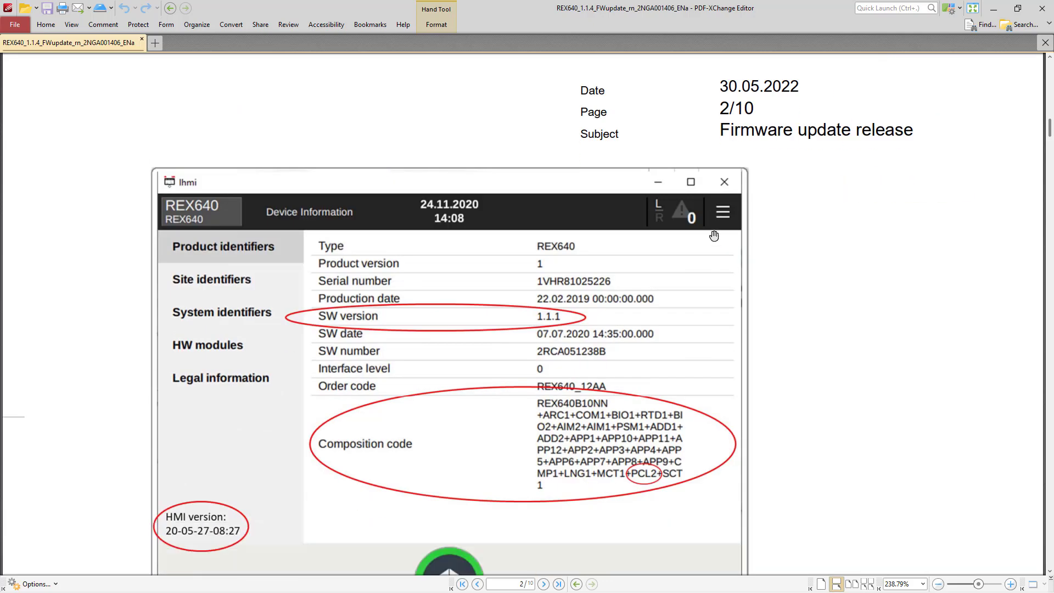
{"action": "scroll", "coordinate": [713, 235], "scroll_direction": "down", "scroll_amount": 11}
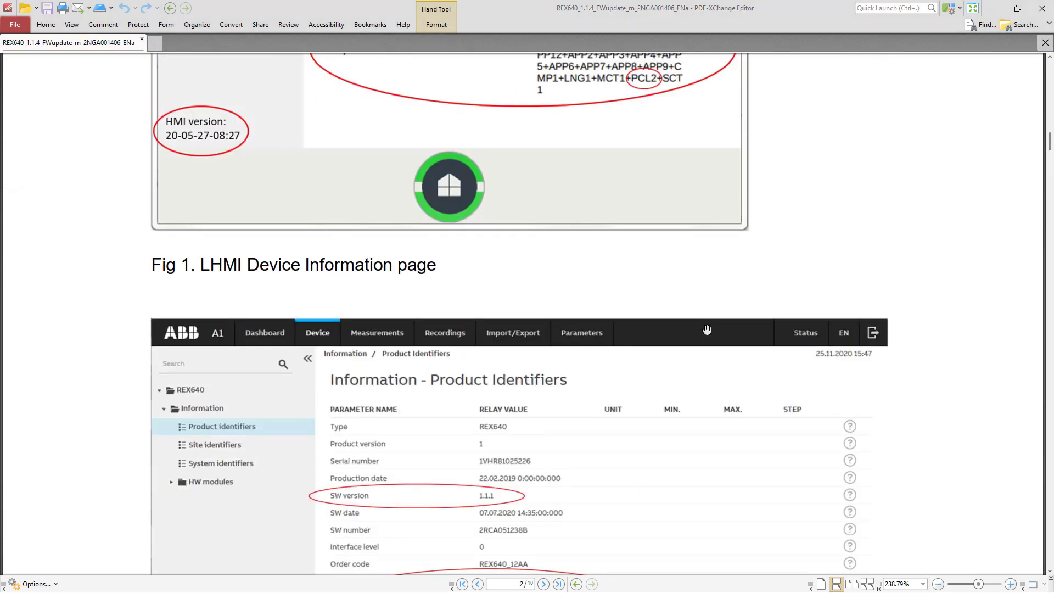
{"action": "scroll", "coordinate": [707, 329], "scroll_direction": "down", "scroll_amount": 20}
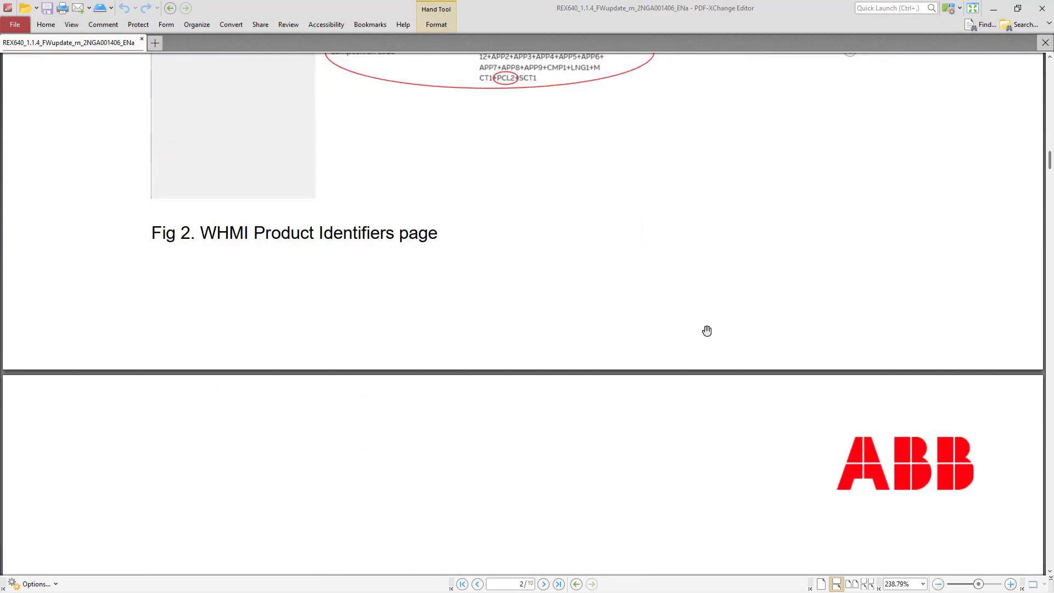
{"action": "scroll", "coordinate": [707, 330], "scroll_direction": "down", "scroll_amount": 10}
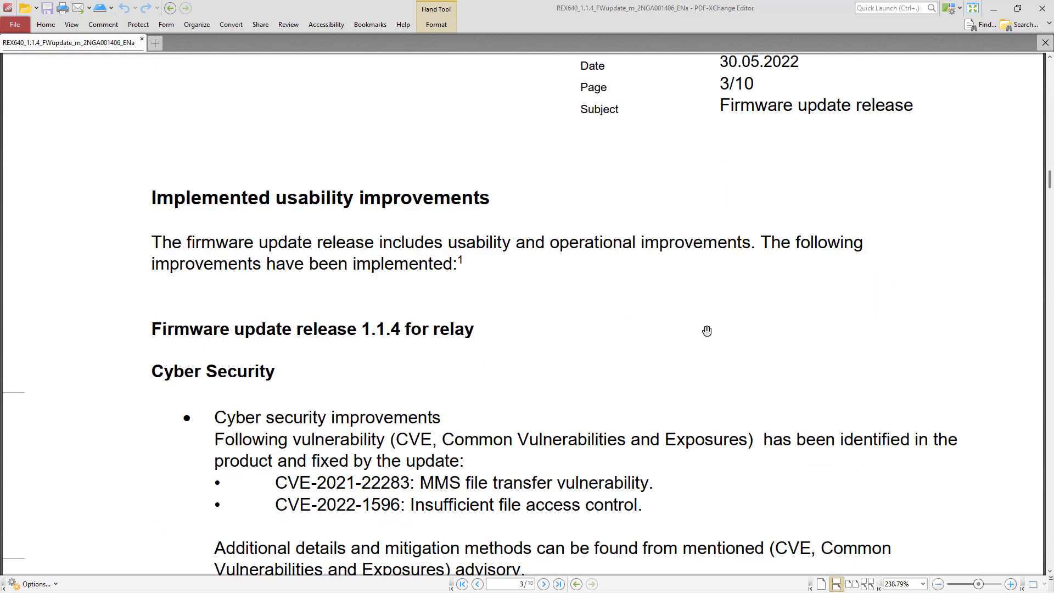
{"action": "scroll", "coordinate": [706, 331], "scroll_direction": "down", "scroll_amount": 2}
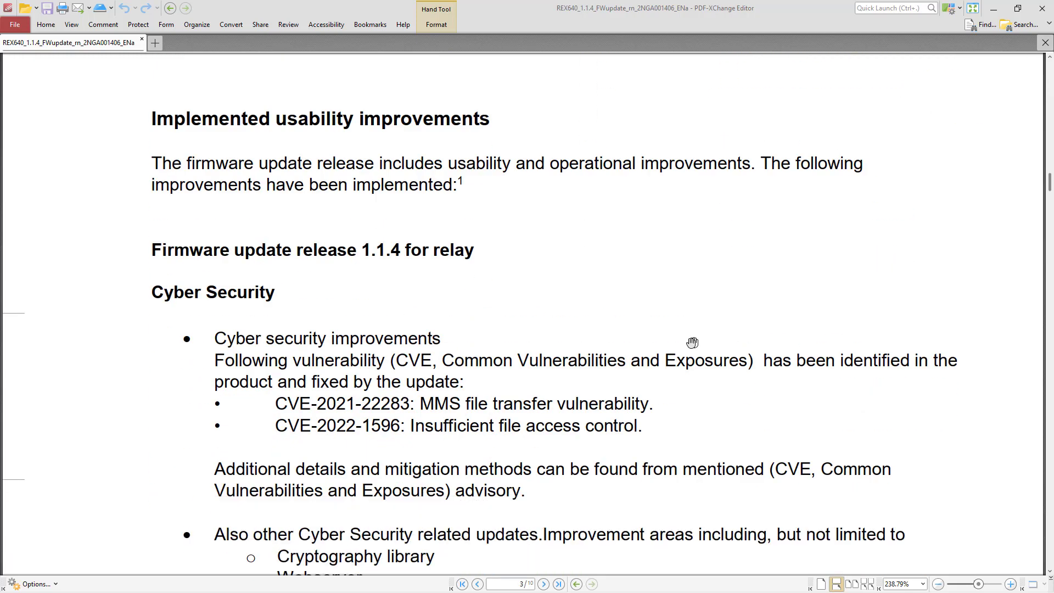
{"action": "scroll", "coordinate": [357, 305], "scroll_direction": "down", "scroll_amount": 2}
{"action": "scroll", "coordinate": [356, 303], "scroll_direction": "down", "scroll_amount": 2}
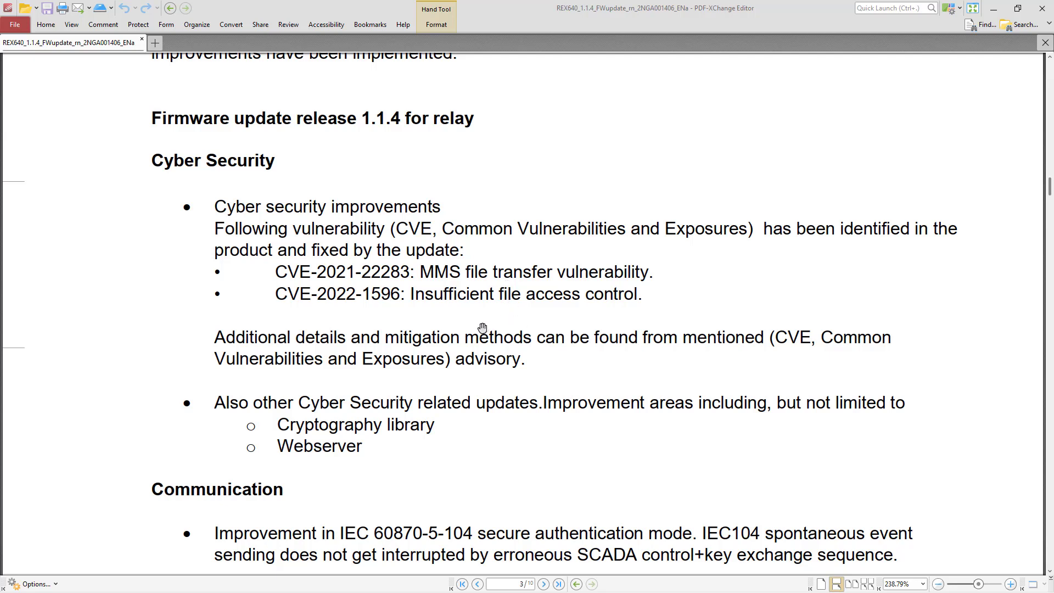
Read the Cyber Security and Communication improvements of firmware release 1.1.4 in the release note
{"action": "scroll", "coordinate": [482, 328], "scroll_direction": "down", "scroll_amount": 1}
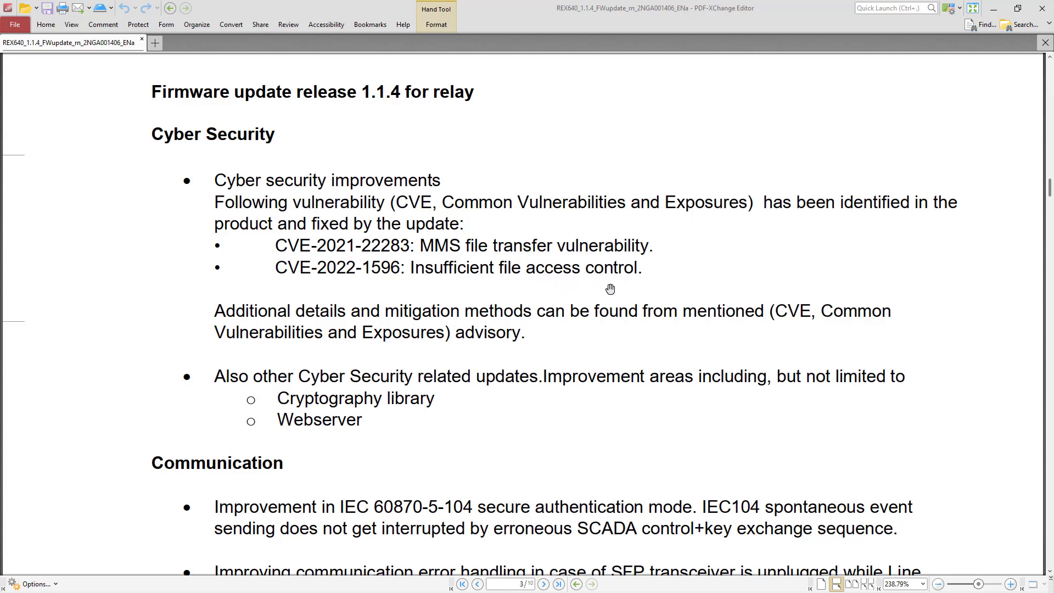
{"action": "scroll", "coordinate": [608, 288], "scroll_direction": "down", "scroll_amount": 4}
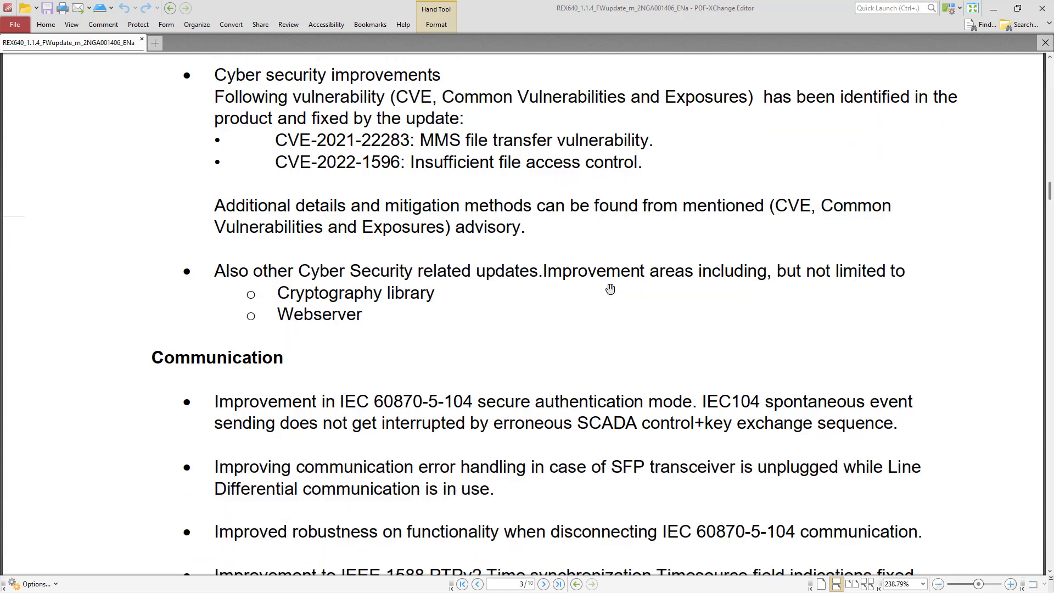
{"action": "scroll", "coordinate": [608, 288], "scroll_direction": "down", "scroll_amount": 1}
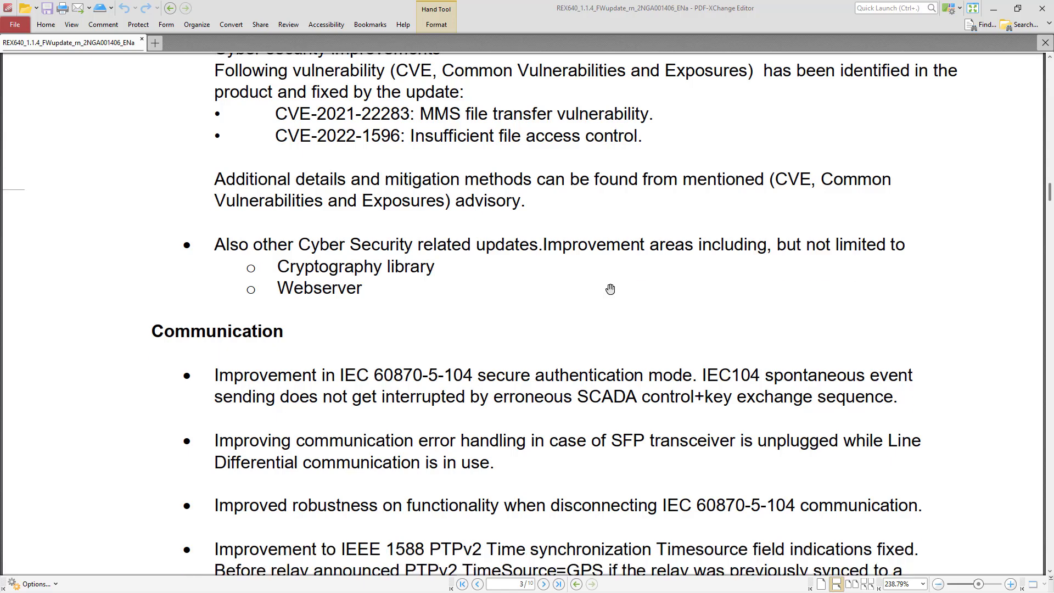
{"action": "scroll", "coordinate": [582, 265], "scroll_direction": "down", "scroll_amount": 3}
{"action": "scroll", "coordinate": [467, 230], "scroll_direction": "up", "scroll_amount": 3}
{"action": "scroll", "coordinate": [549, 519], "scroll_direction": "down", "scroll_amount": 1}
{"action": "scroll", "coordinate": [552, 515], "scroll_direction": "down", "scroll_amount": 2}
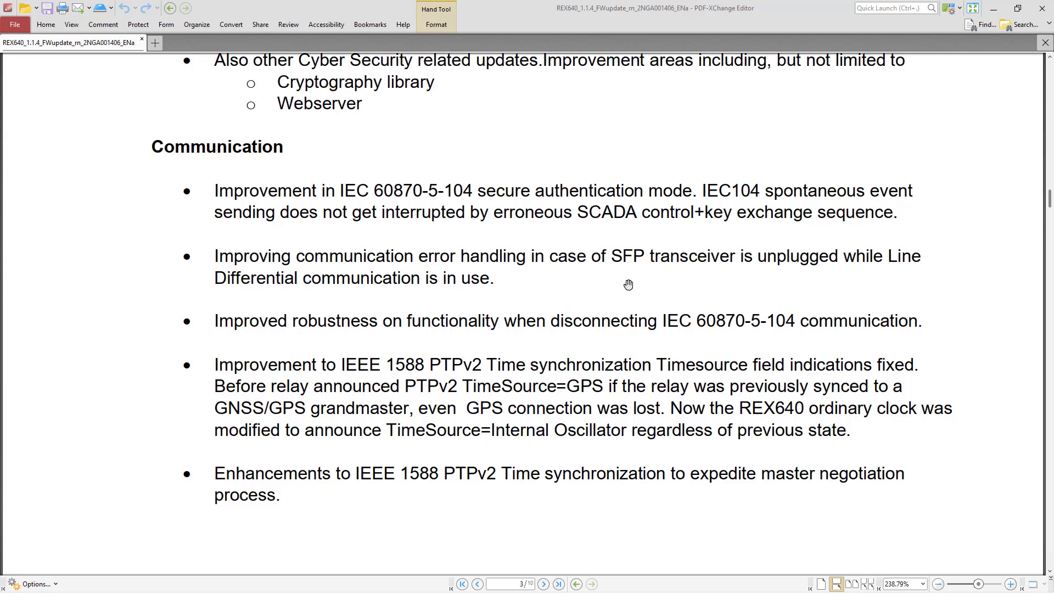
{"action": "scroll", "coordinate": [630, 280], "scroll_direction": "down", "scroll_amount": 1}
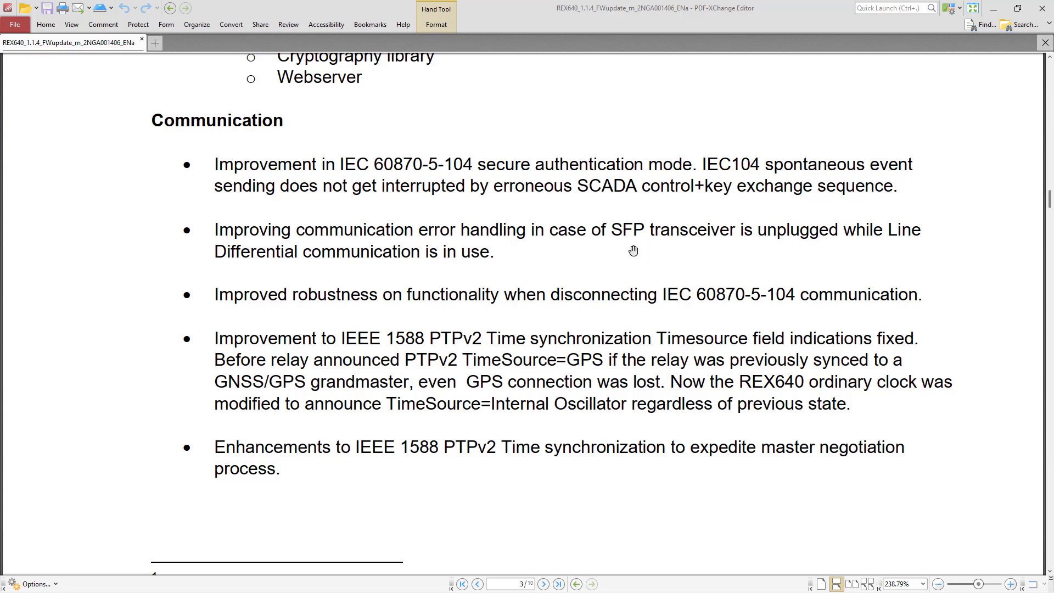
{"action": "scroll", "coordinate": [633, 251], "scroll_direction": "down", "scroll_amount": 4}
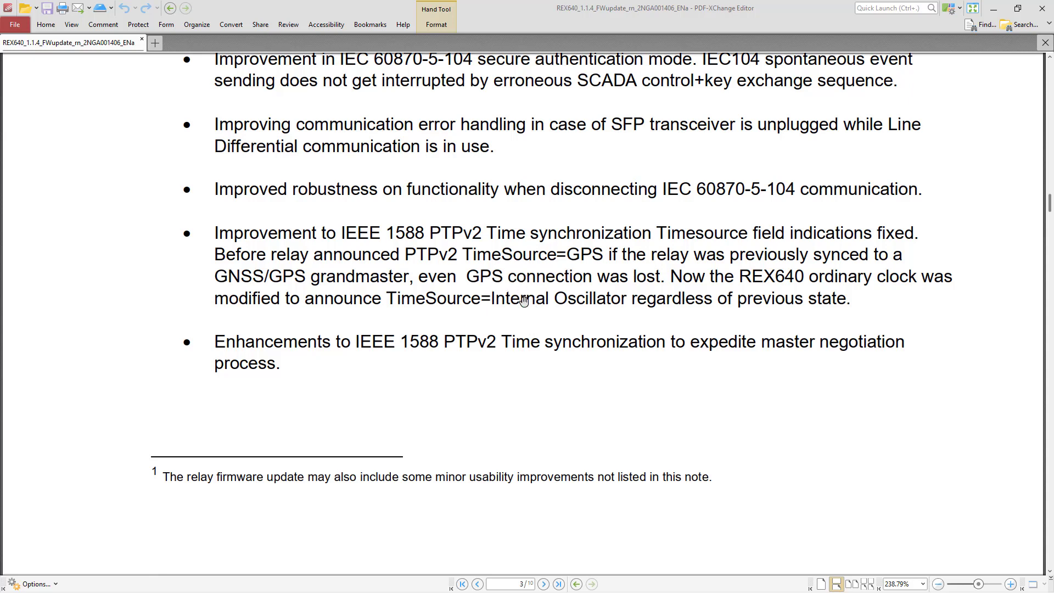
{"action": "scroll", "coordinate": [556, 352], "scroll_direction": "down", "scroll_amount": 1}
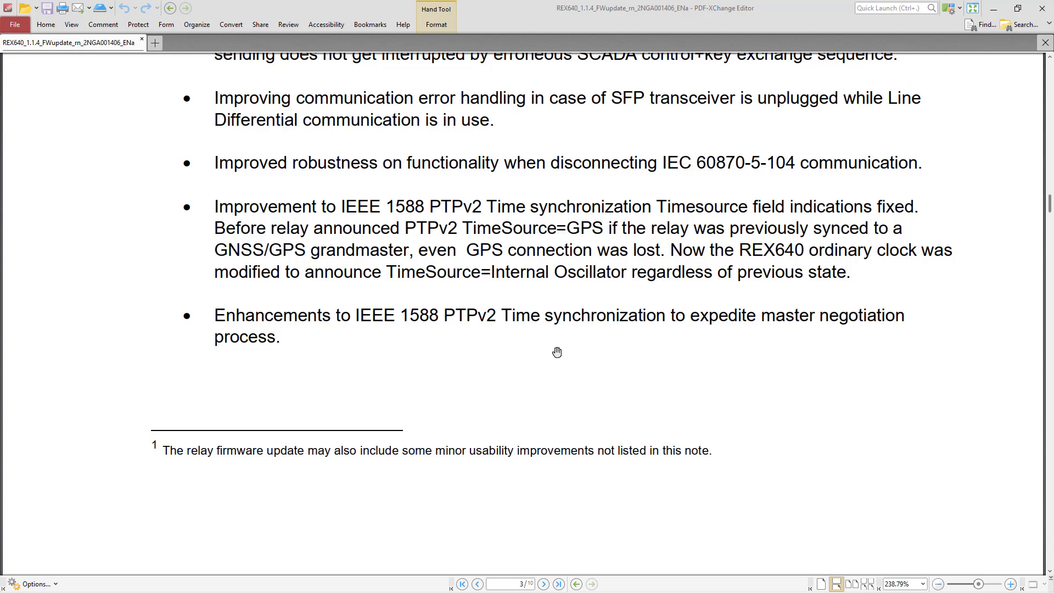
{"action": "scroll", "coordinate": [578, 352], "scroll_direction": "down", "scroll_amount": 12}
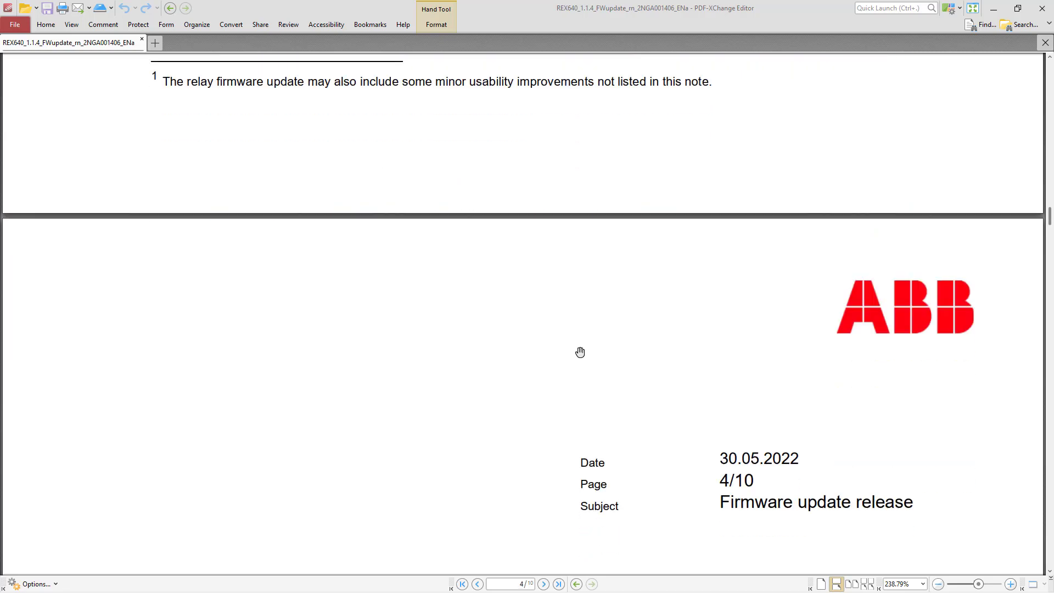
{"action": "scroll", "coordinate": [580, 352], "scroll_direction": "up", "scroll_amount": 17}
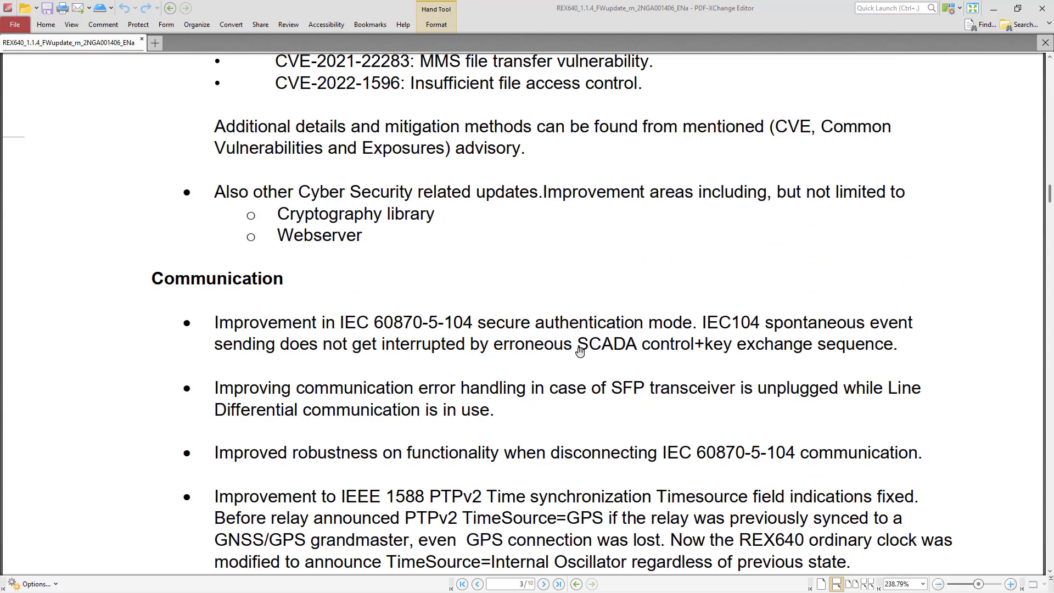
{"action": "scroll", "coordinate": [579, 351], "scroll_direction": "down", "scroll_amount": 11}
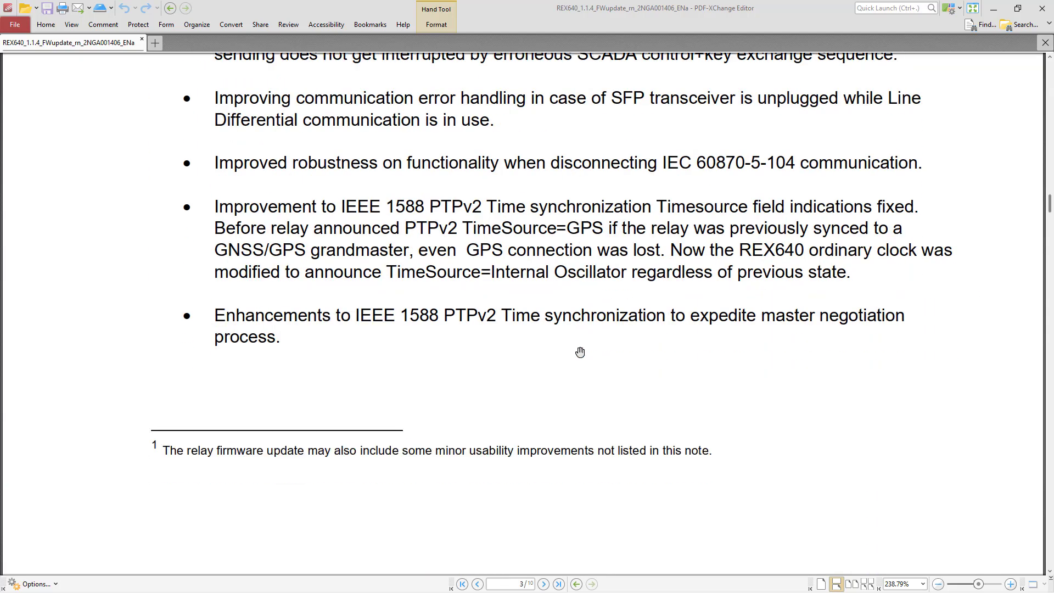
Skim the Protection and Supervision improvements in the release note, return to Implemented usability improvements, and close the document
{"action": "scroll", "coordinate": [580, 352], "scroll_direction": "down", "scroll_amount": 19}
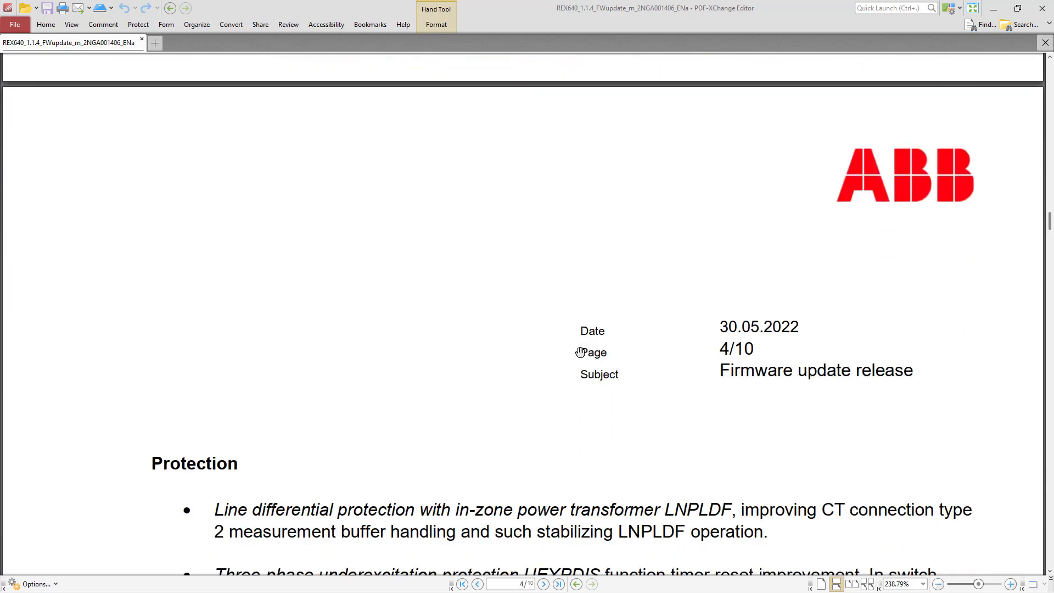
{"action": "scroll", "coordinate": [580, 352], "scroll_direction": "down", "scroll_amount": 10}
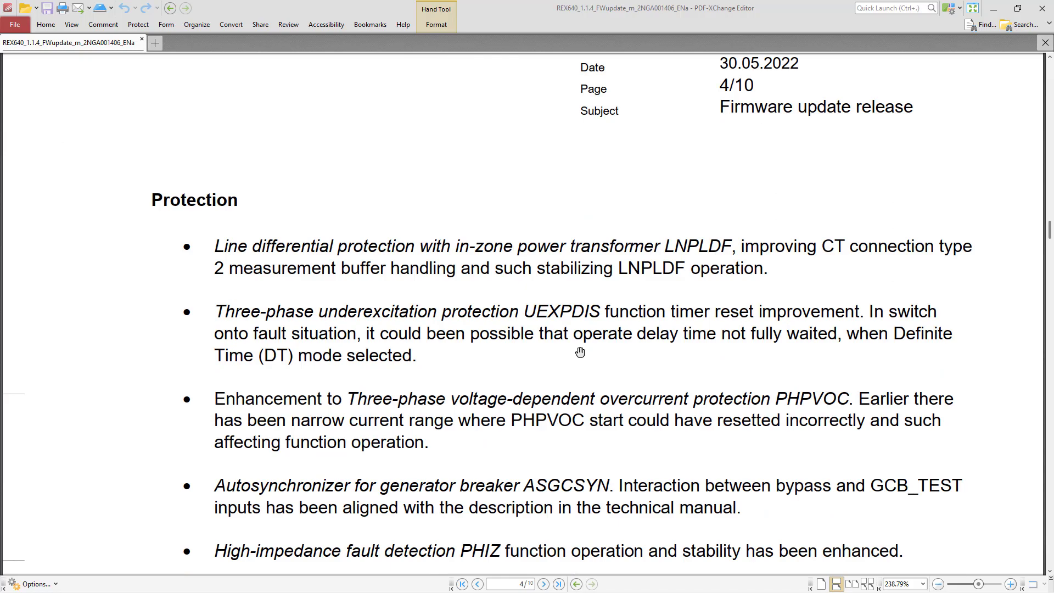
{"action": "scroll", "coordinate": [579, 352], "scroll_direction": "down", "scroll_amount": 17}
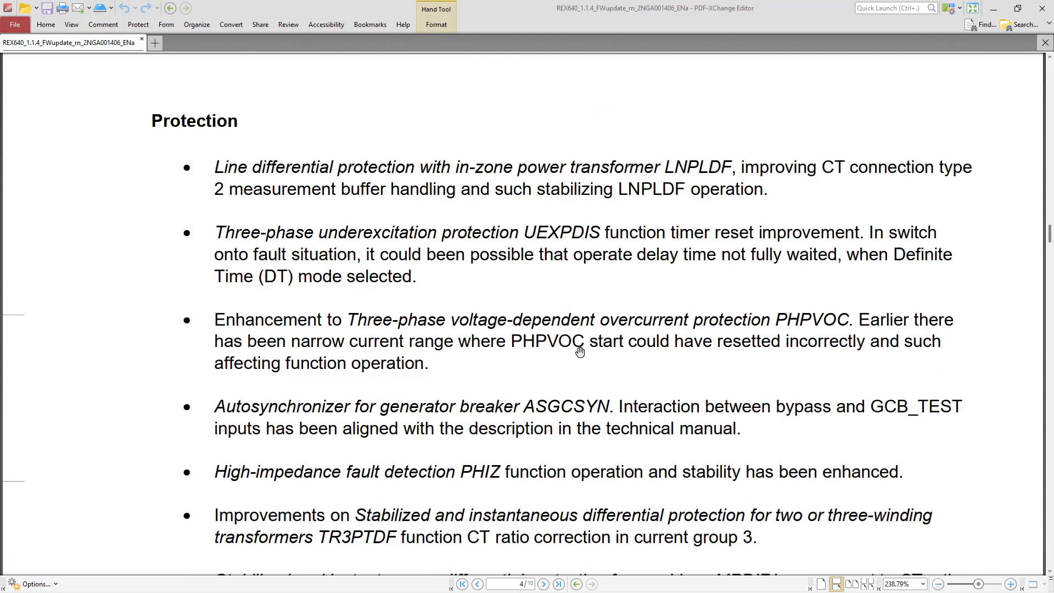
{"action": "scroll", "coordinate": [580, 352], "scroll_direction": "down", "scroll_amount": 20}
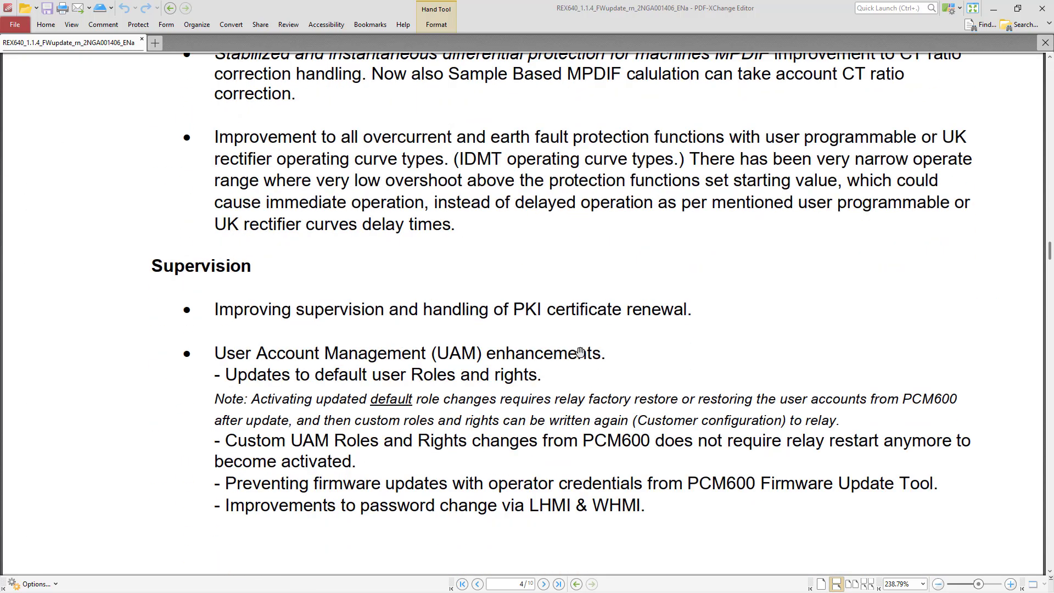
{"action": "scroll", "coordinate": [613, 400], "scroll_direction": "up", "scroll_amount": 20}
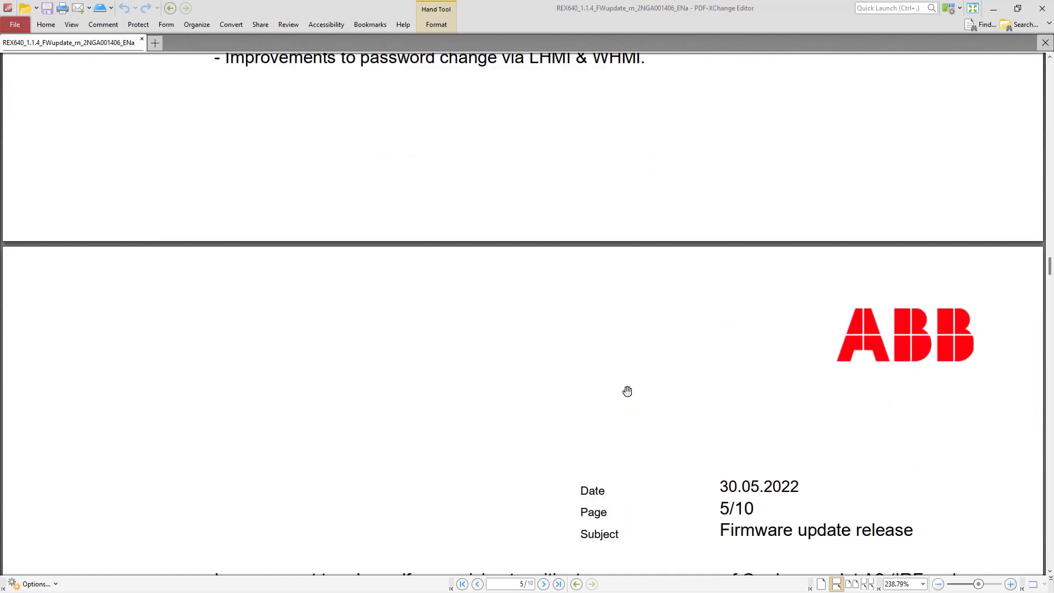
{"action": "scroll", "coordinate": [627, 391], "scroll_direction": "up", "scroll_amount": 20}
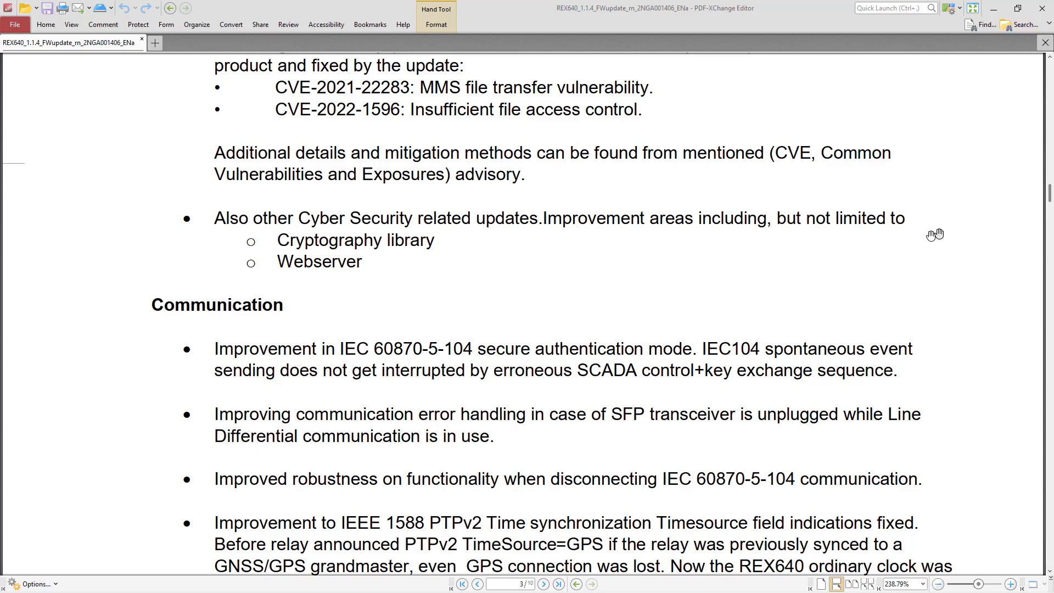
{"action": "scroll", "coordinate": [860, 112], "scroll_direction": "up", "scroll_amount": 5}
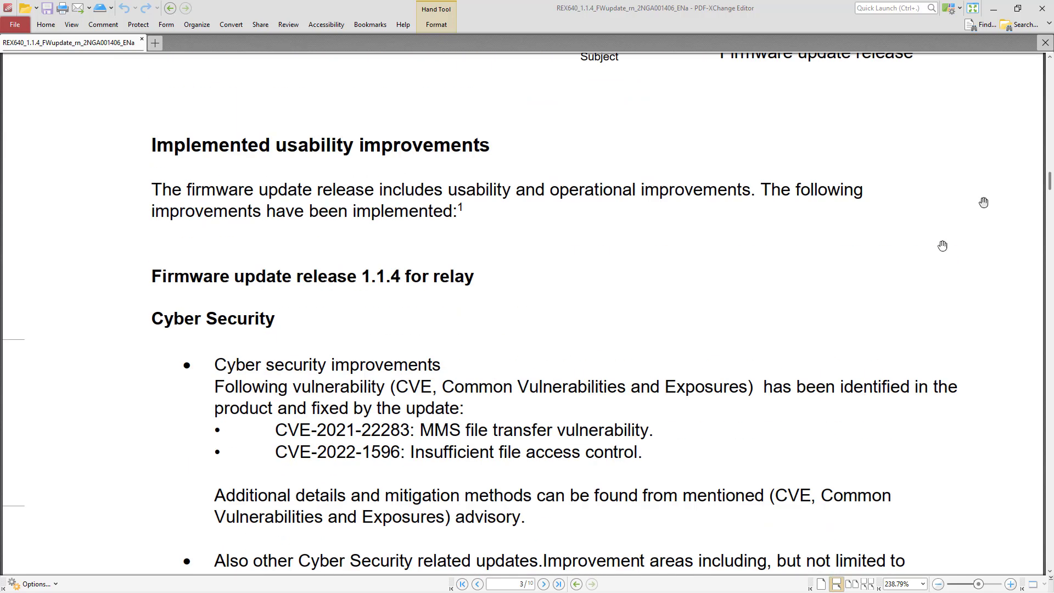
{"action": "left_click", "coordinate": [1044, 12]}
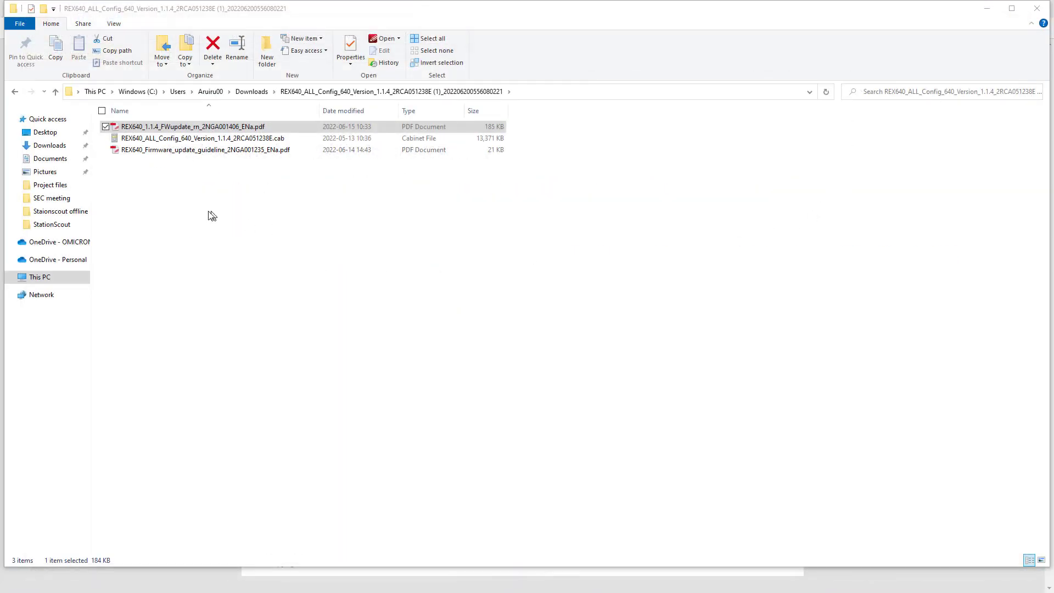
Open the REX640_Firmware_update_guideline PDF from the extracted folder and read its preparations and its tools and requirements
{"action": "left_click", "coordinate": [233, 139]}
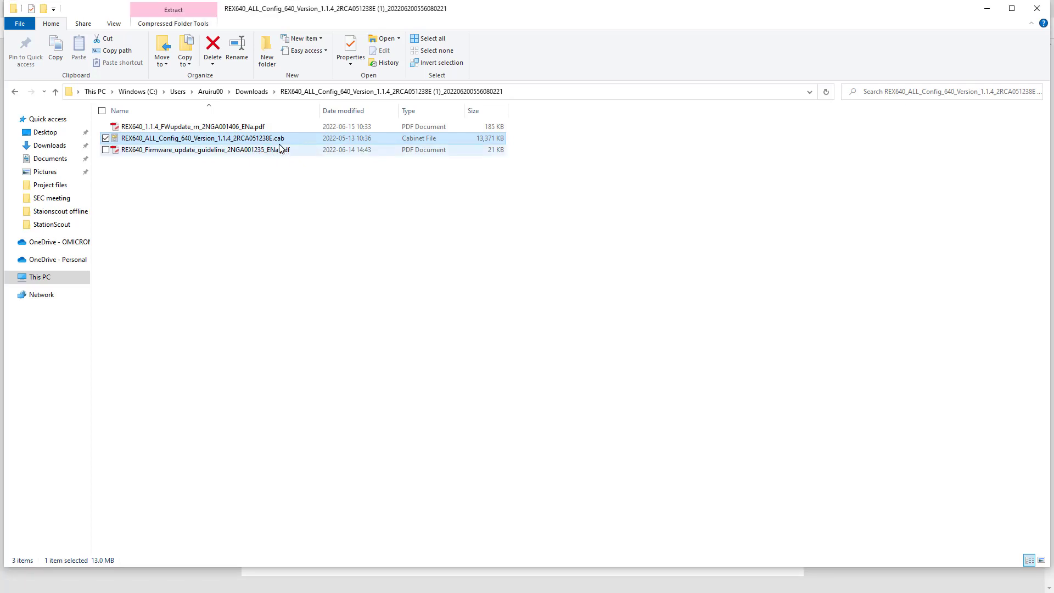
{"action": "double_click", "coordinate": [249, 149]}
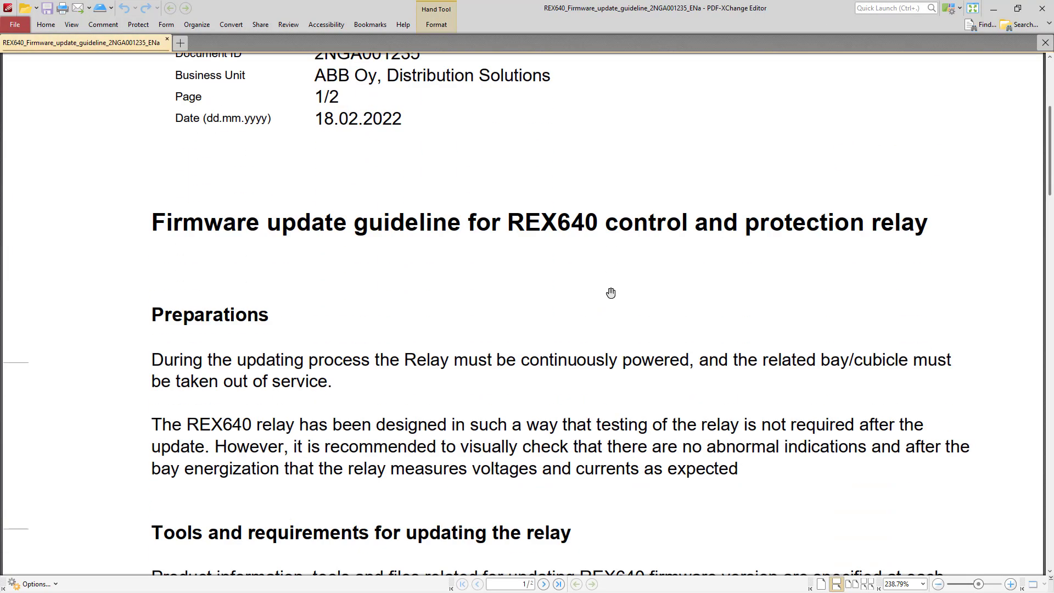
{"action": "scroll", "coordinate": [611, 292], "scroll_direction": "down", "scroll_amount": 3}
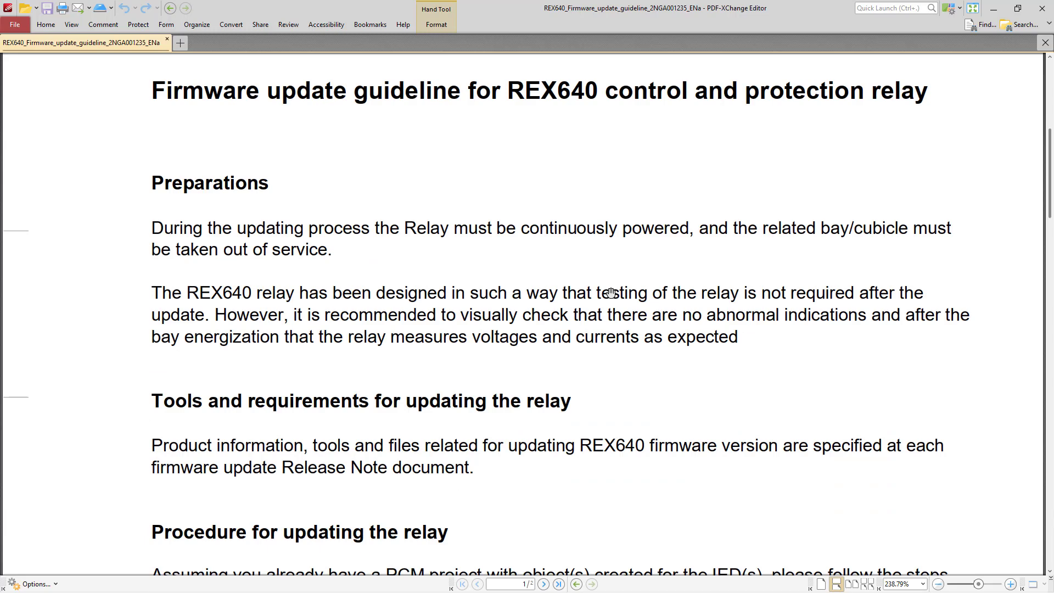
{"action": "scroll", "coordinate": [610, 292], "scroll_direction": "down", "scroll_amount": 4}
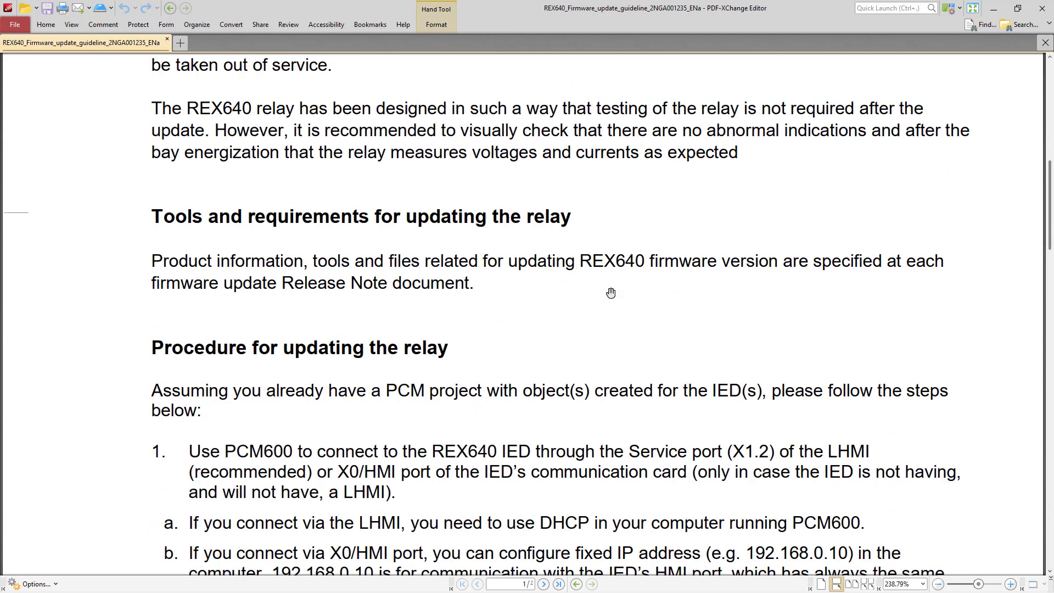
{"action": "scroll", "coordinate": [610, 293], "scroll_direction": "down", "scroll_amount": 1}
{"action": "scroll", "coordinate": [611, 292], "scroll_direction": "up", "scroll_amount": 1}
Read the guideline's procedure for updating the relay, from connecting with PCM600 through selecting the .cab file and running the update
{"action": "scroll", "coordinate": [537, 371], "scroll_direction": "down", "scroll_amount": 5}
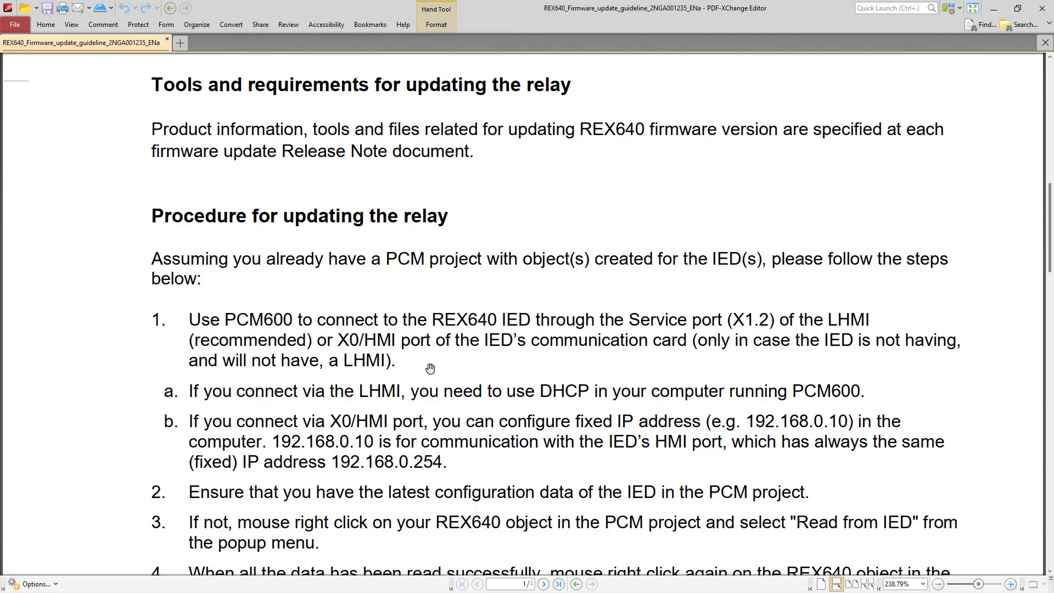
{"action": "scroll", "coordinate": [650, 364], "scroll_direction": "down", "scroll_amount": 3}
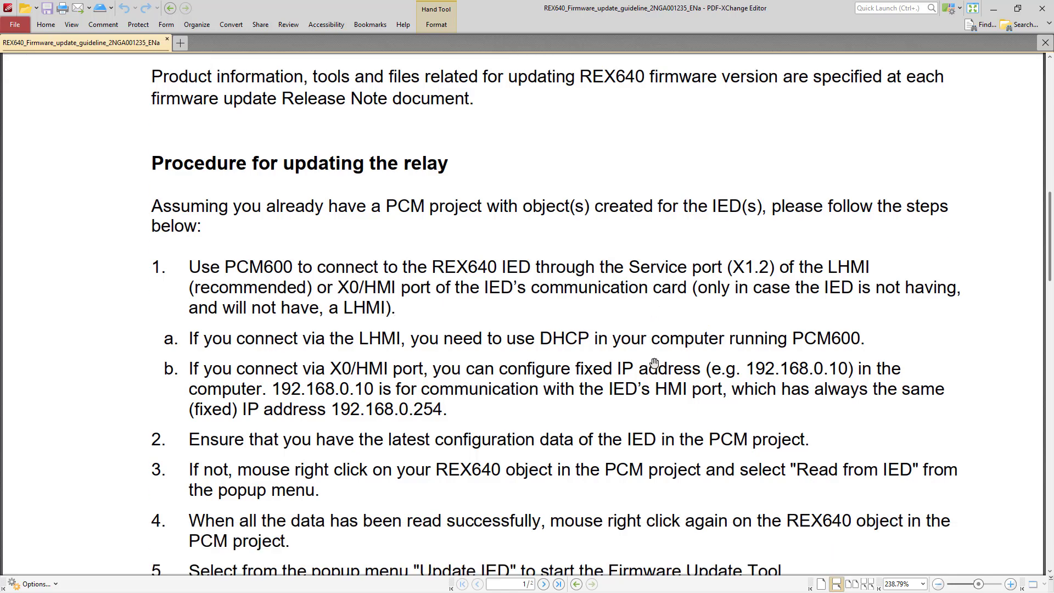
{"action": "scroll", "coordinate": [654, 363], "scroll_direction": "down", "scroll_amount": 2}
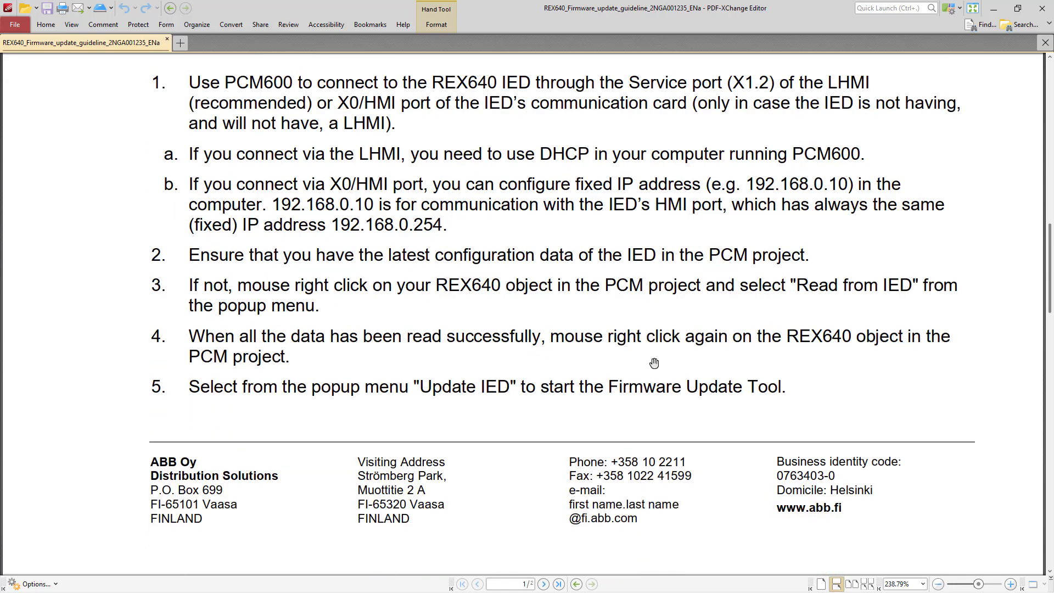
{"action": "scroll", "coordinate": [654, 363], "scroll_direction": "down", "scroll_amount": 2}
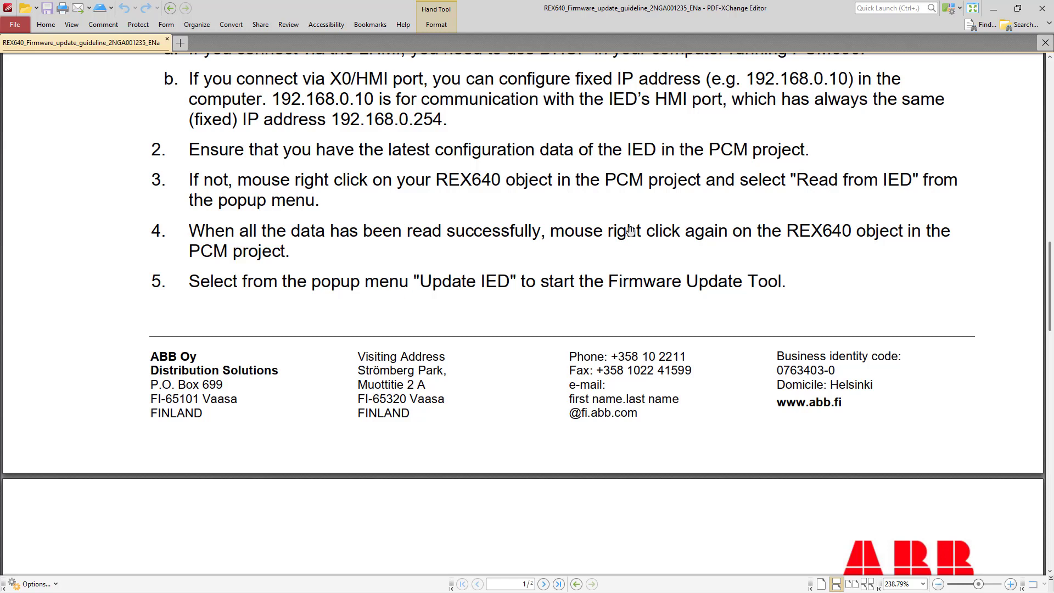
{"action": "scroll", "coordinate": [630, 231], "scroll_direction": "down", "scroll_amount": 4}
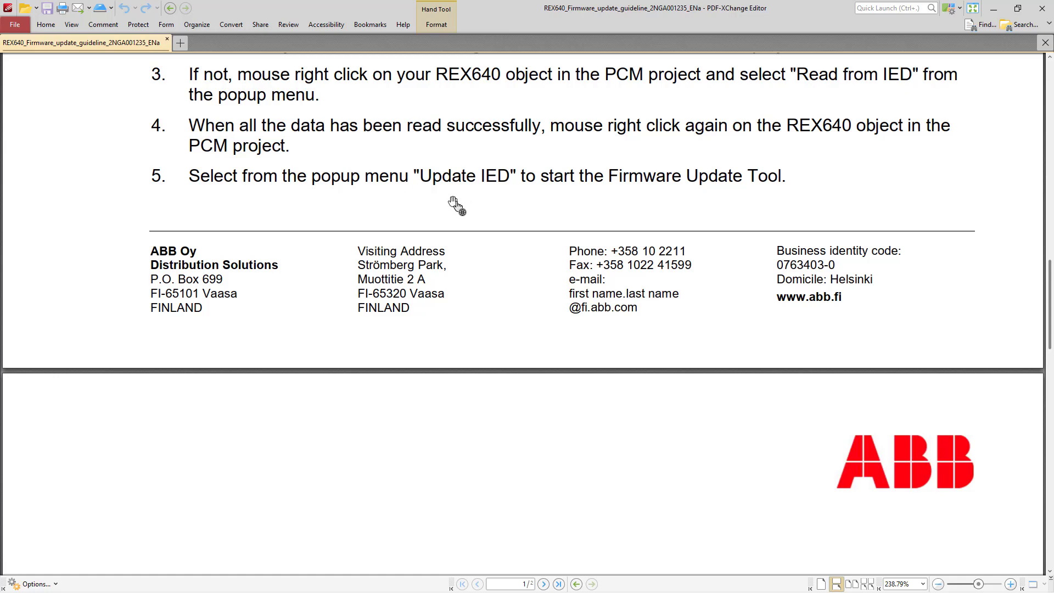
{"action": "scroll", "coordinate": [703, 228], "scroll_direction": "down", "scroll_amount": 12}
{"action": "scroll", "coordinate": [729, 343], "scroll_direction": "down", "scroll_amount": 20}
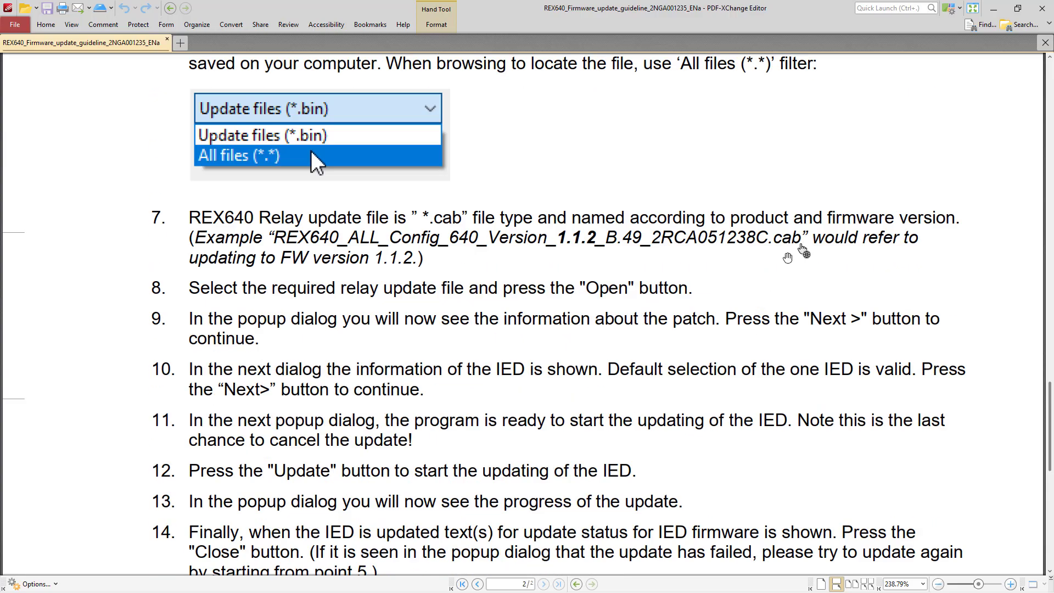
Switch to PCM600 and show the Authorization: 1 parameters under the REX640 relay's Configuration group
{"action": "left_click", "coordinate": [993, 8]}
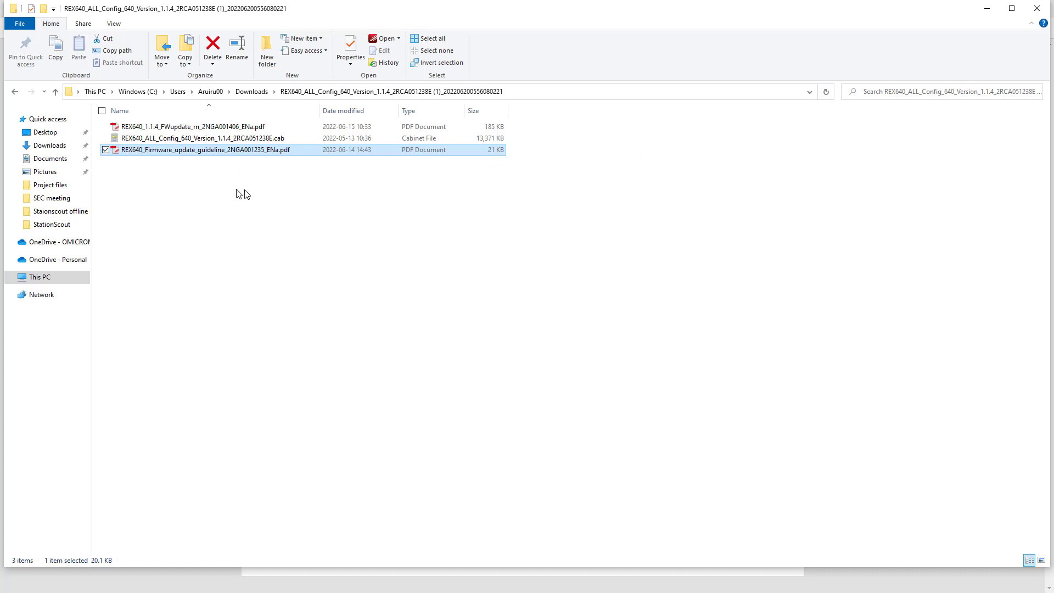
{"action": "left_click", "coordinate": [986, 8]}
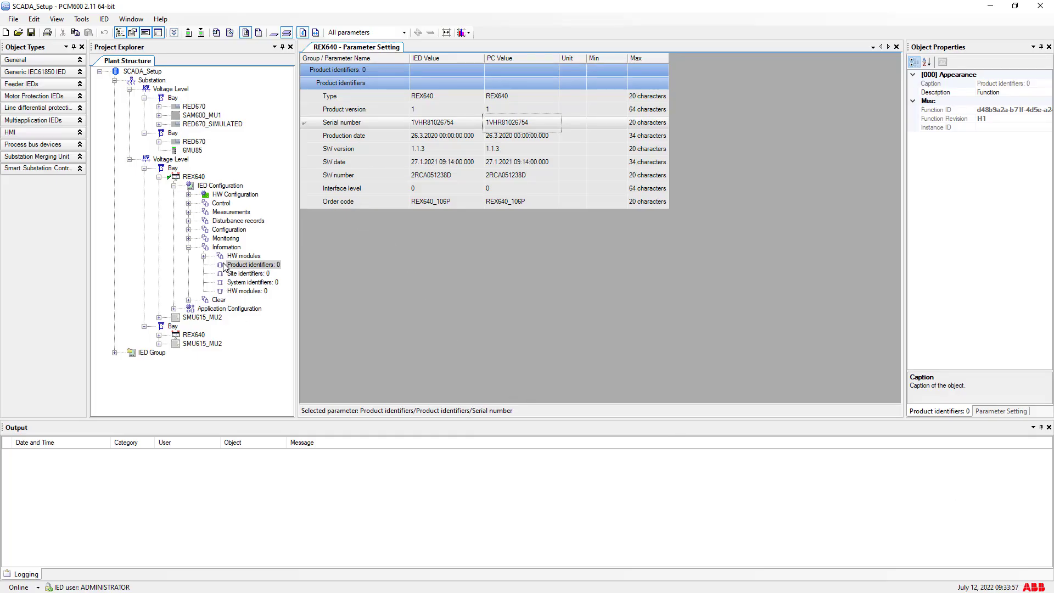
{"action": "left_click", "coordinate": [189, 231]}
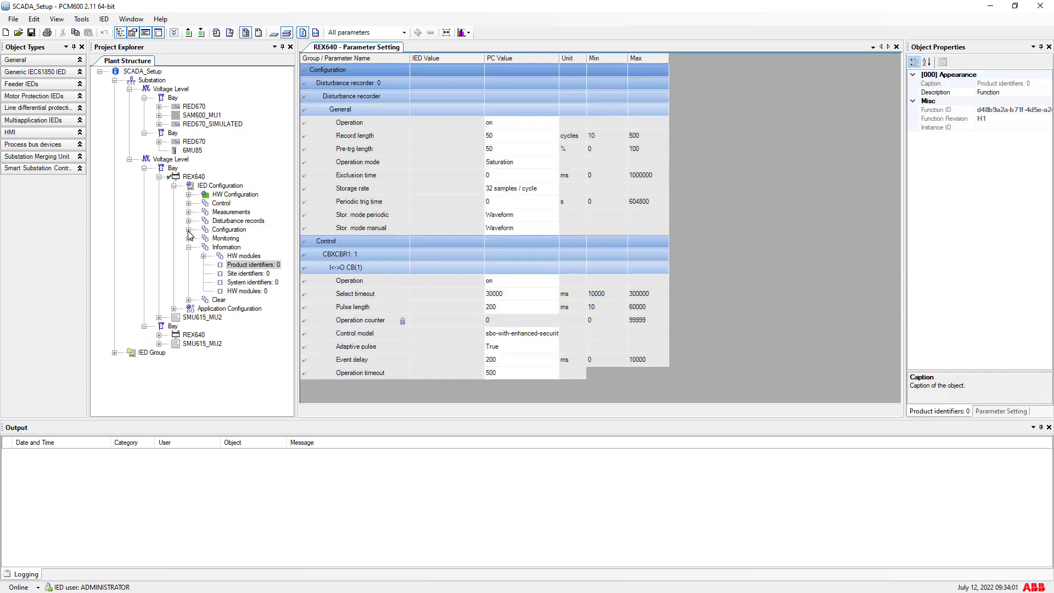
{"action": "scroll", "coordinate": [270, 313], "scroll_direction": "down", "scroll_amount": 2}
{"action": "scroll", "coordinate": [270, 325], "scroll_direction": "down", "scroll_amount": 1}
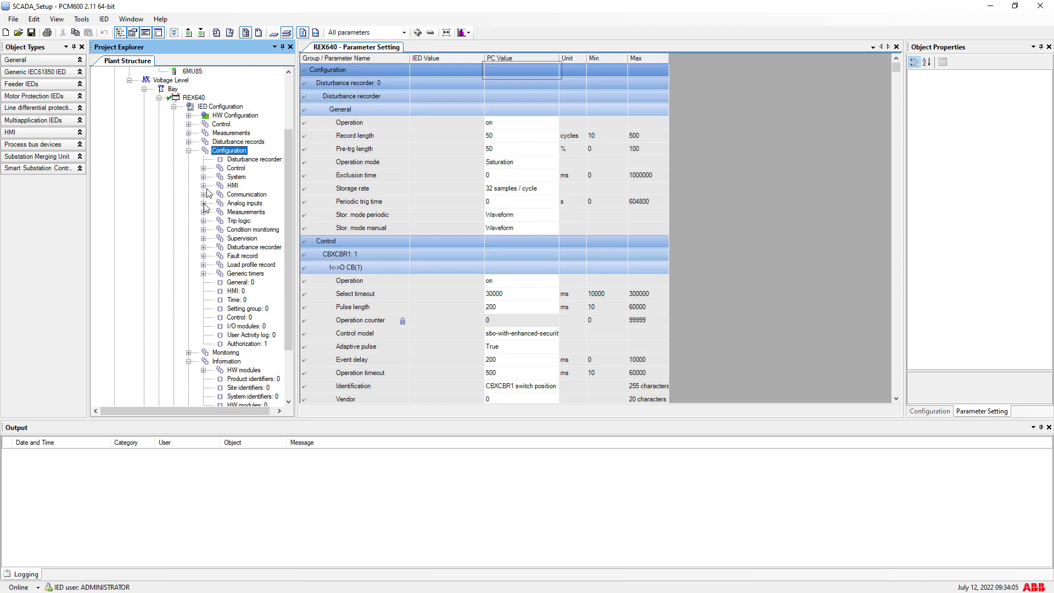
{"action": "double_click", "coordinate": [201, 361]}
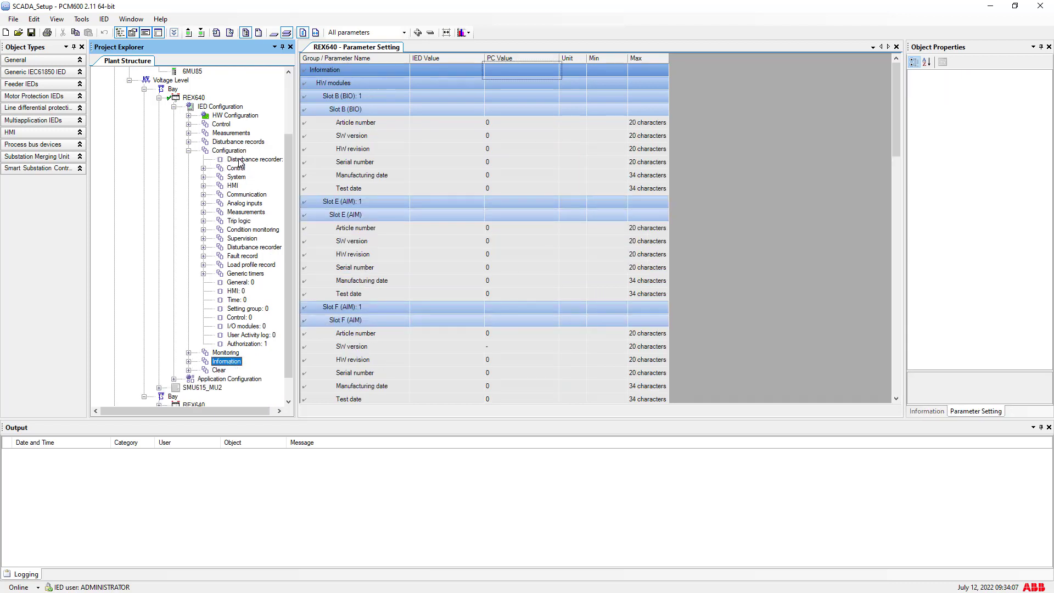
{"action": "left_click", "coordinate": [241, 345]}
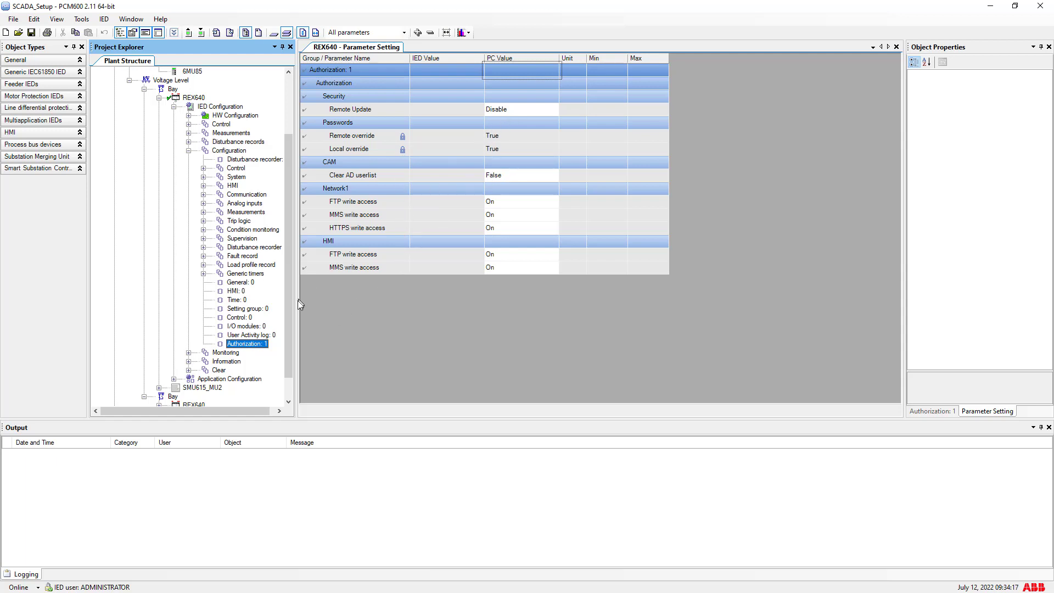
Set Remote Update to Enable in the REX640's authorization security parameters and save the change
{"action": "right_click", "coordinate": [257, 344]}
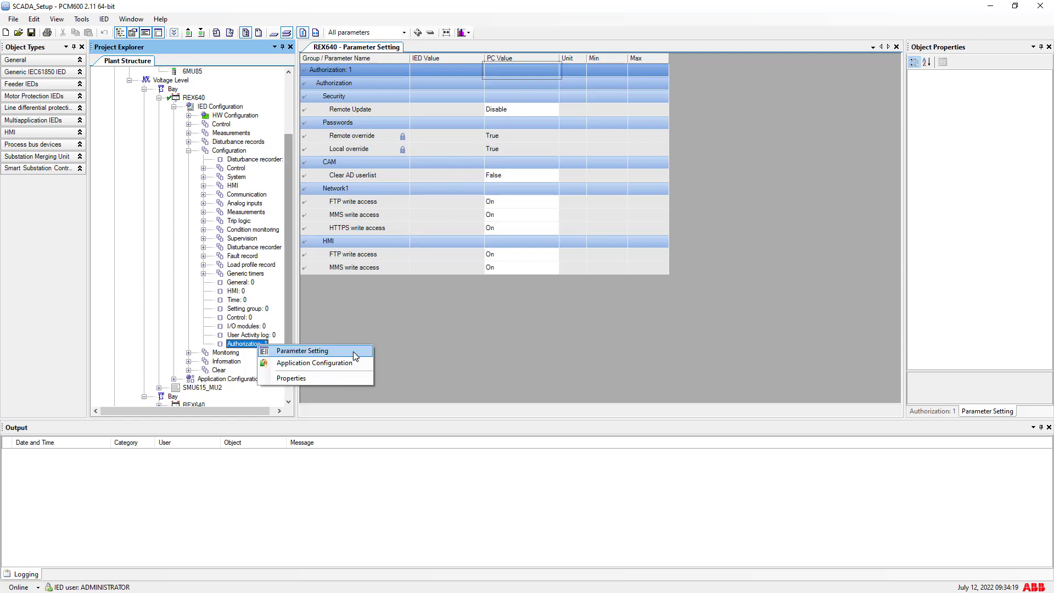
{"action": "left_click", "coordinate": [527, 110]}
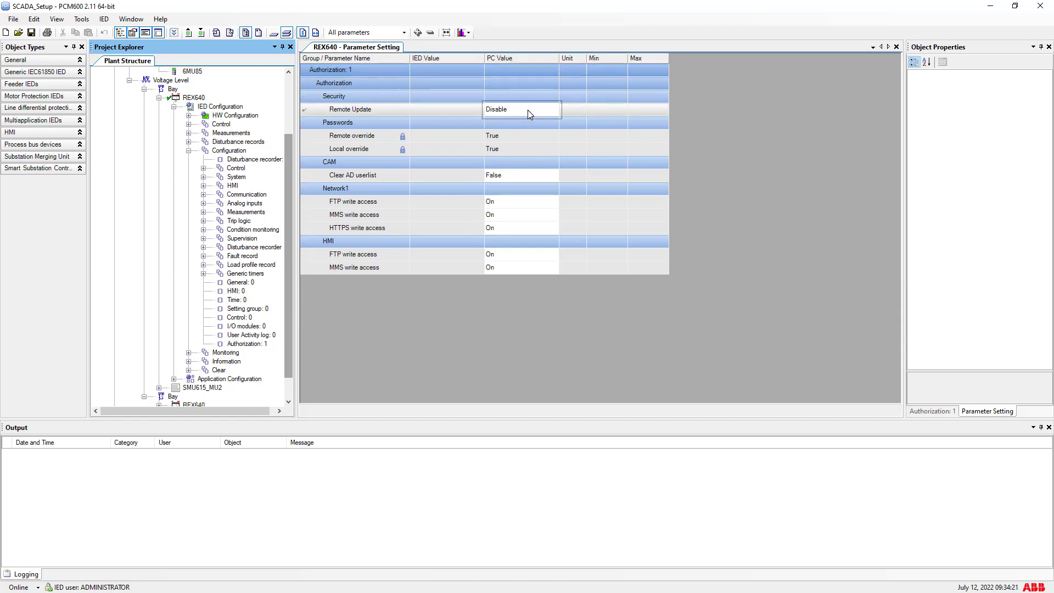
{"action": "left_click", "coordinate": [528, 110]}
{"action": "left_click", "coordinate": [520, 129]}
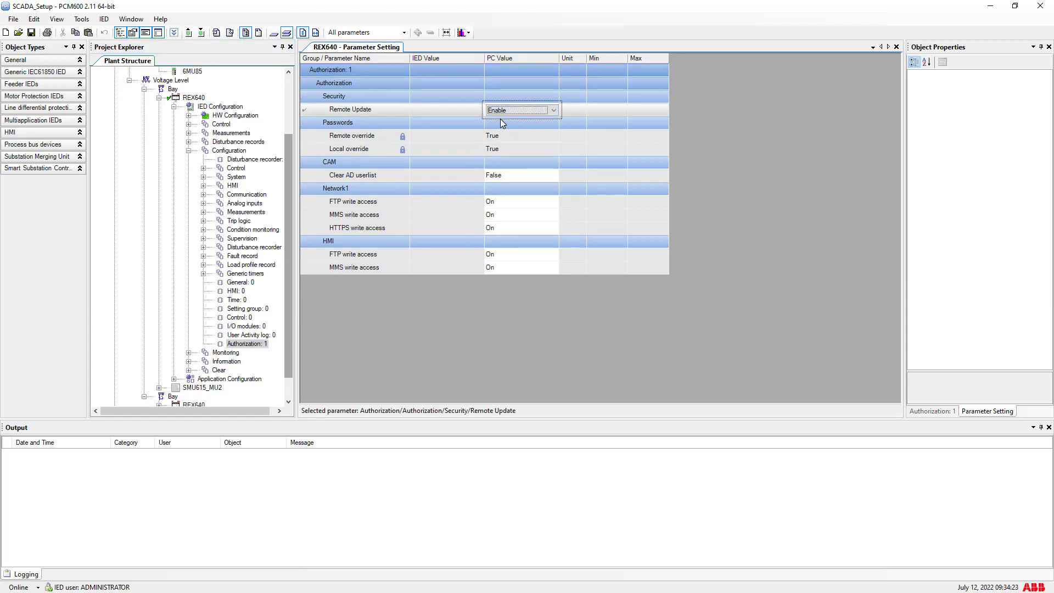
{"action": "left_click", "coordinate": [31, 32]}
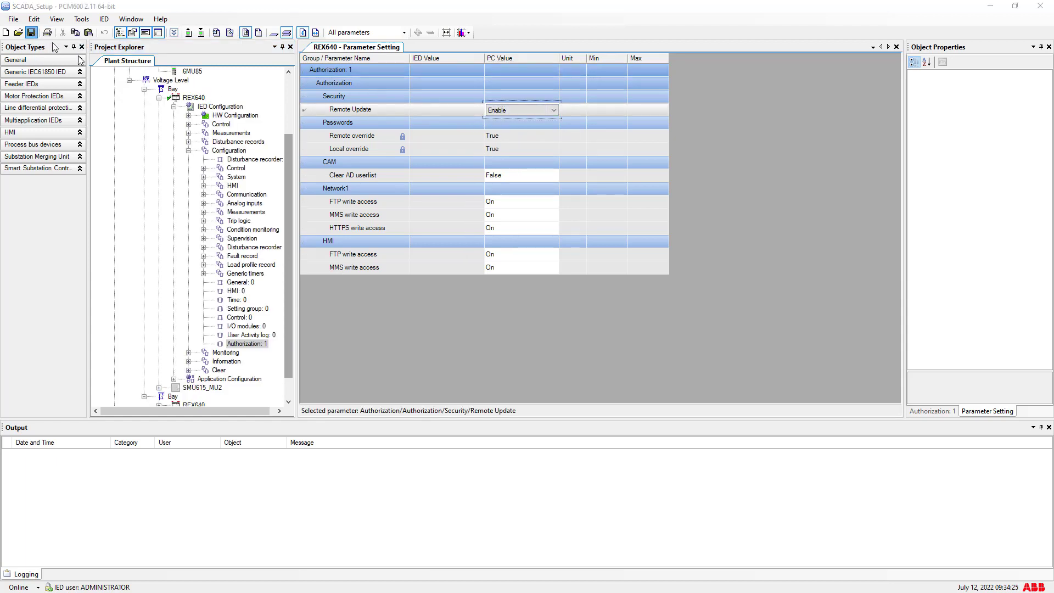
{"action": "left_click", "coordinate": [542, 340]}
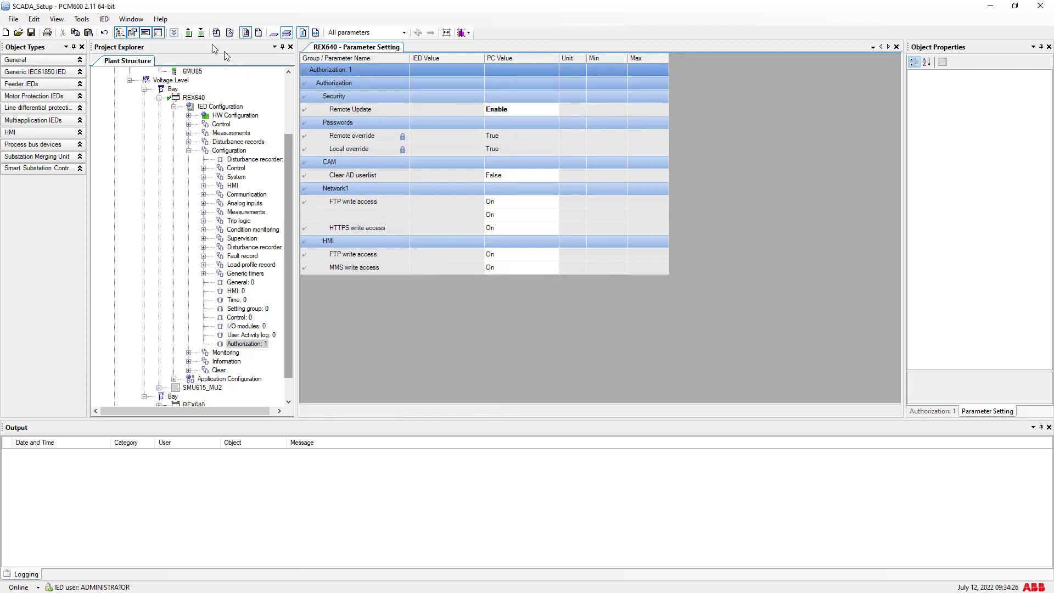
Write the changed Authorization: 1 parameters to the REX640 with read back, and close its parameter settings
{"action": "left_click", "coordinate": [200, 34]}
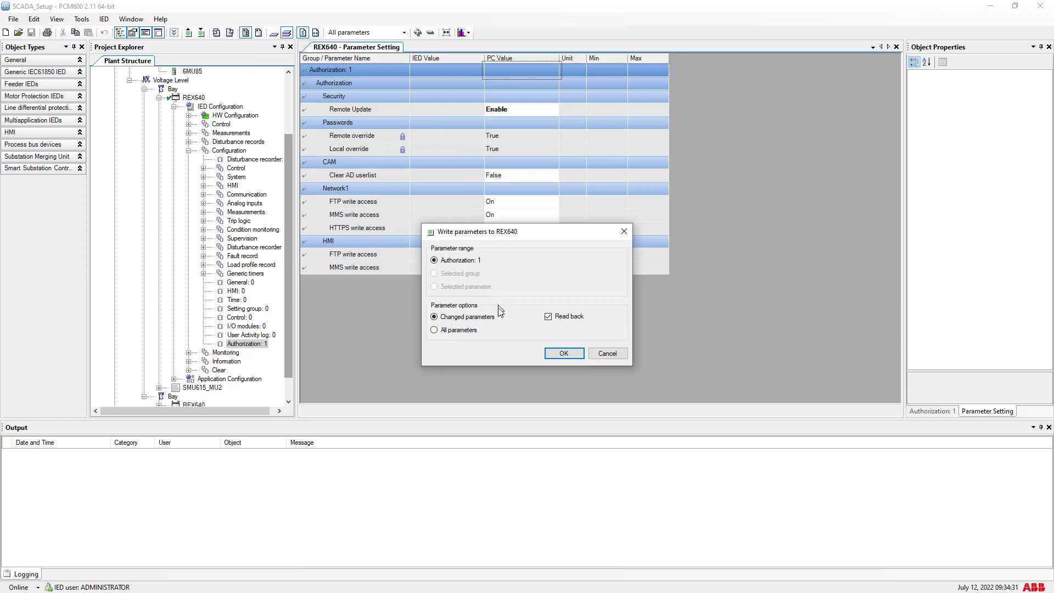
{"action": "left_click", "coordinate": [555, 354]}
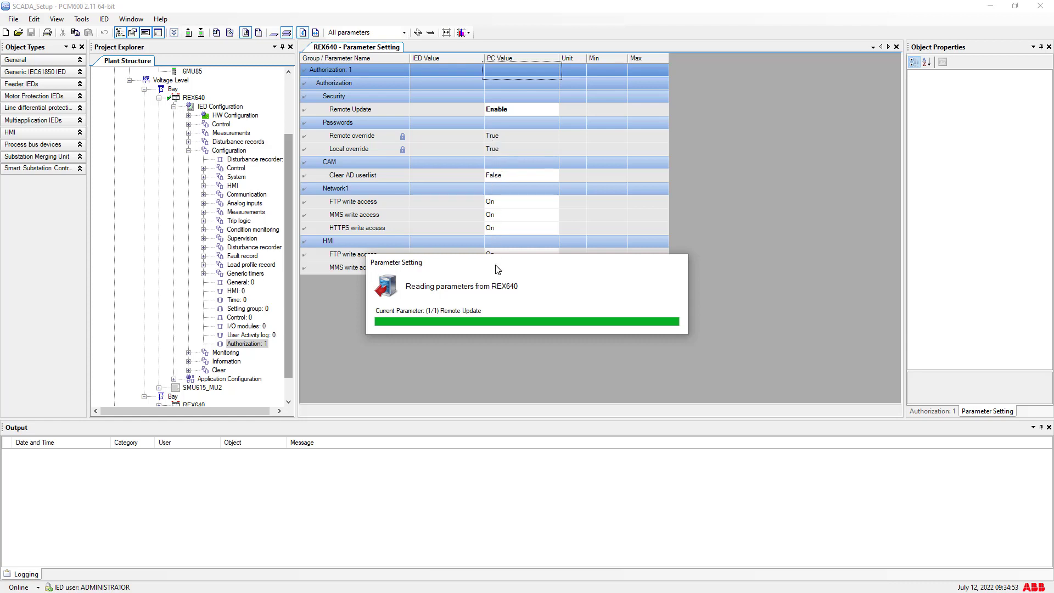
{"action": "right_click", "coordinate": [383, 49]}
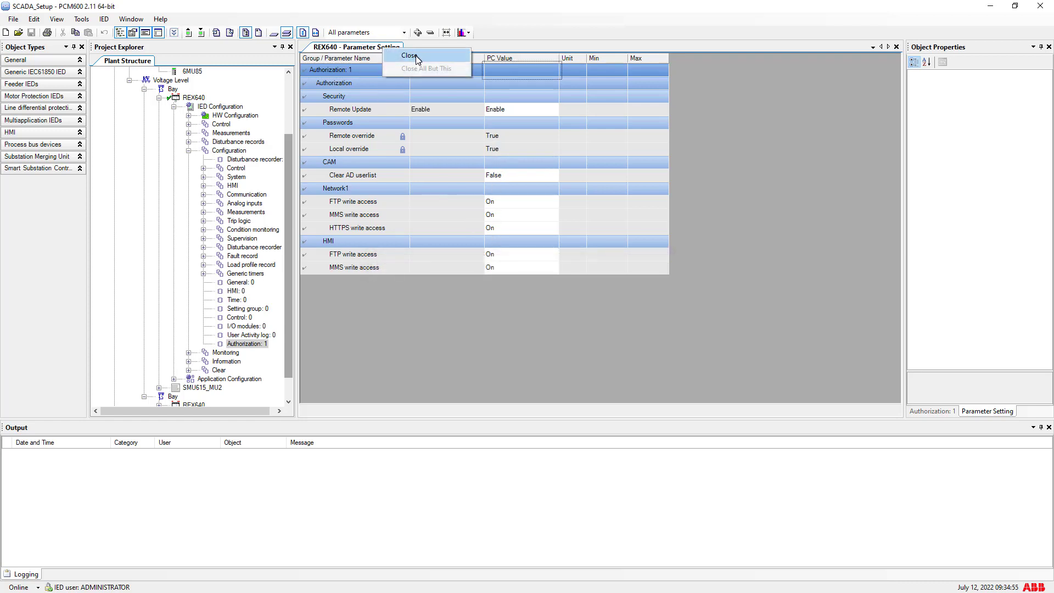
{"action": "left_click", "coordinate": [415, 56]}
Collapse the REX640's configuration tree and start Update IED for the relay
{"action": "left_click", "coordinate": [206, 151]}
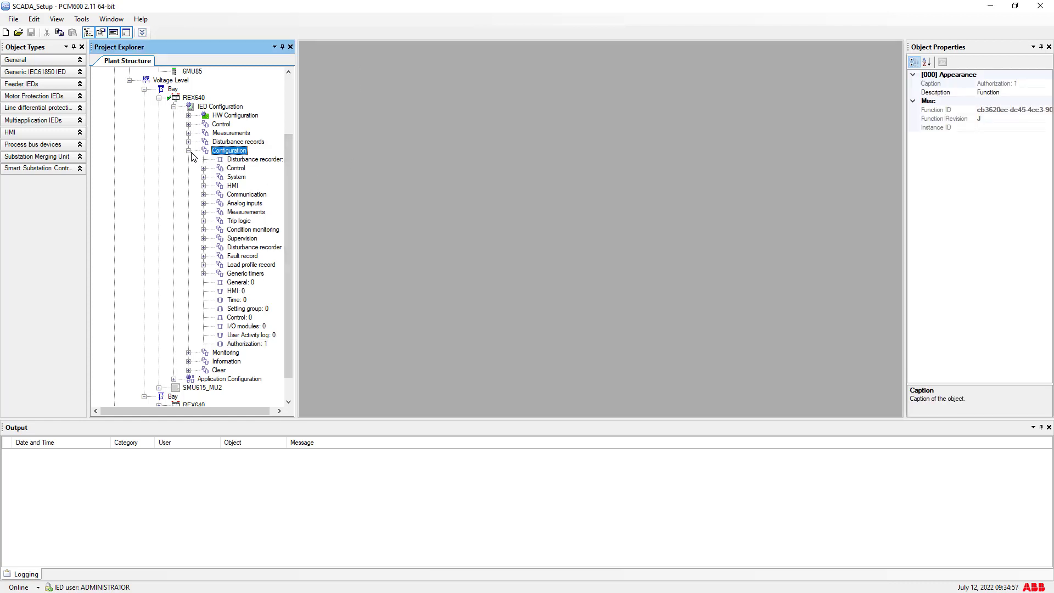
{"action": "left_click", "coordinate": [189, 151]}
{"action": "left_click", "coordinate": [173, 185]}
{"action": "left_click", "coordinate": [193, 176]}
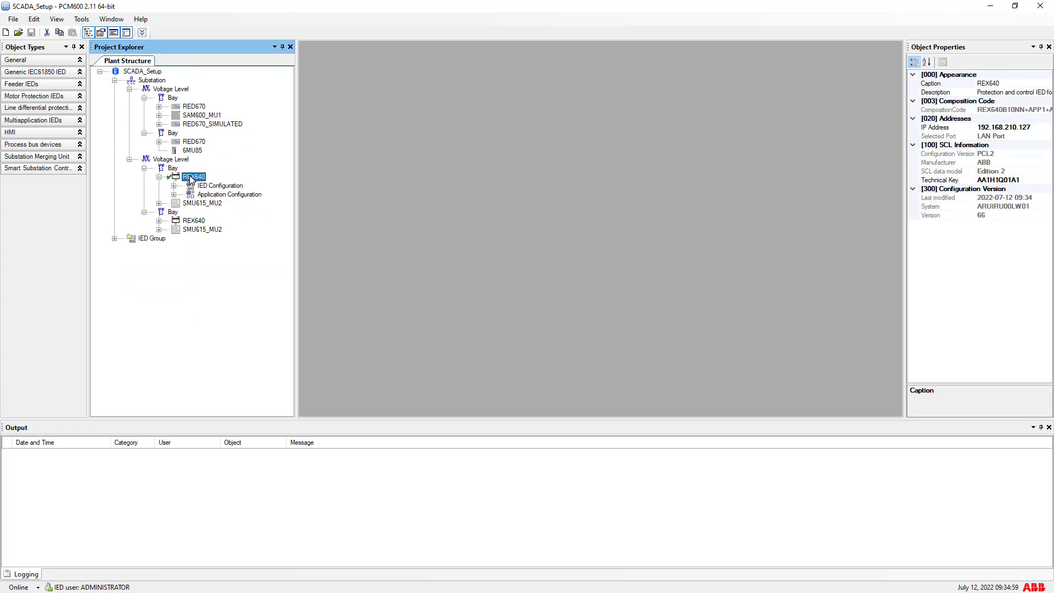
{"action": "right_click", "coordinate": [190, 179]}
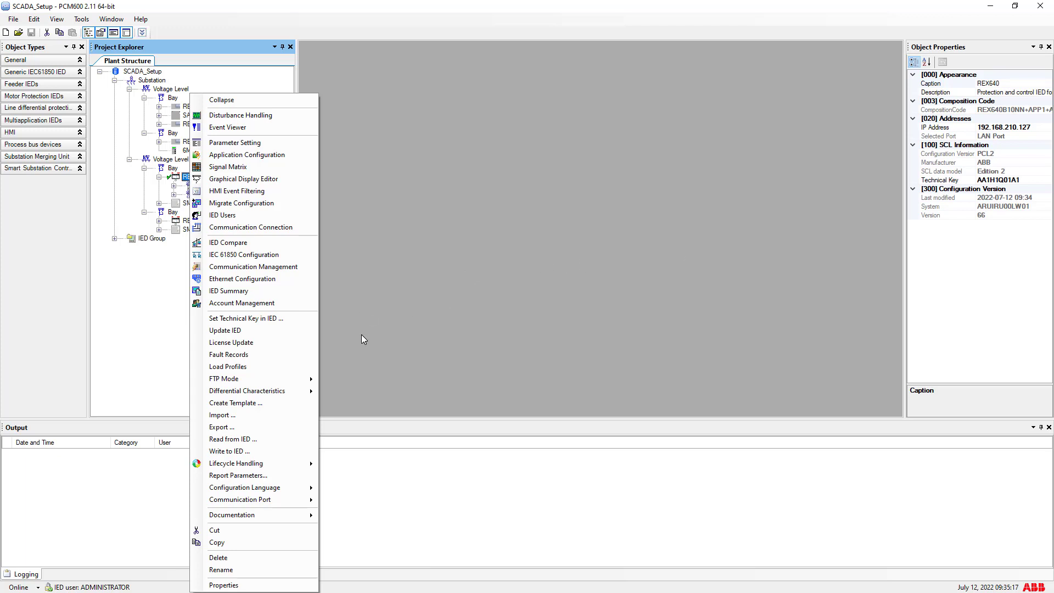
{"action": "left_click", "coordinate": [267, 331]}
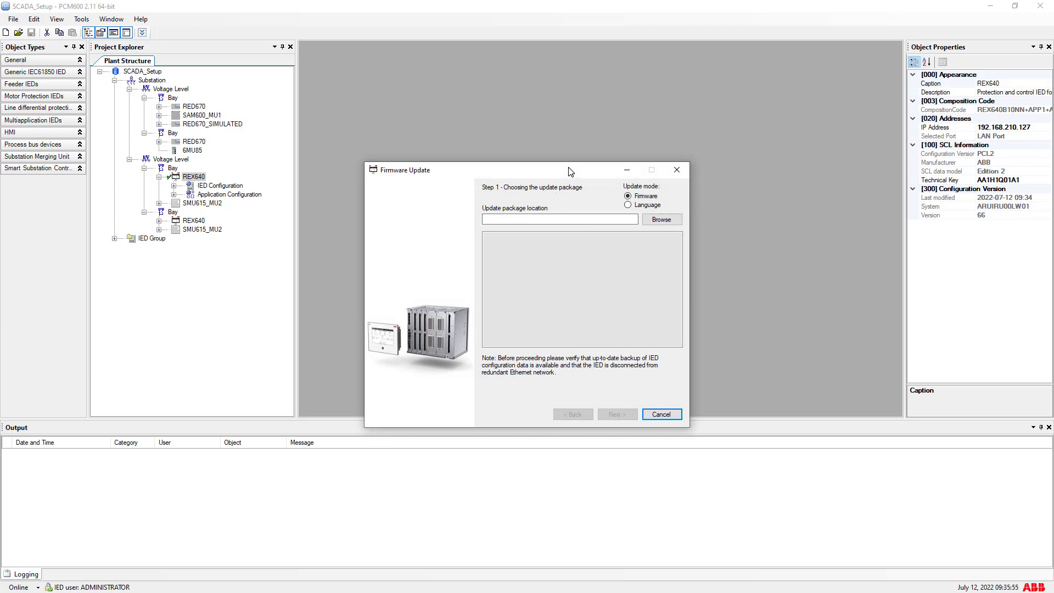
{"action": "left_click_drag", "start_coordinate": [567, 177], "coordinate": [573, 148]}
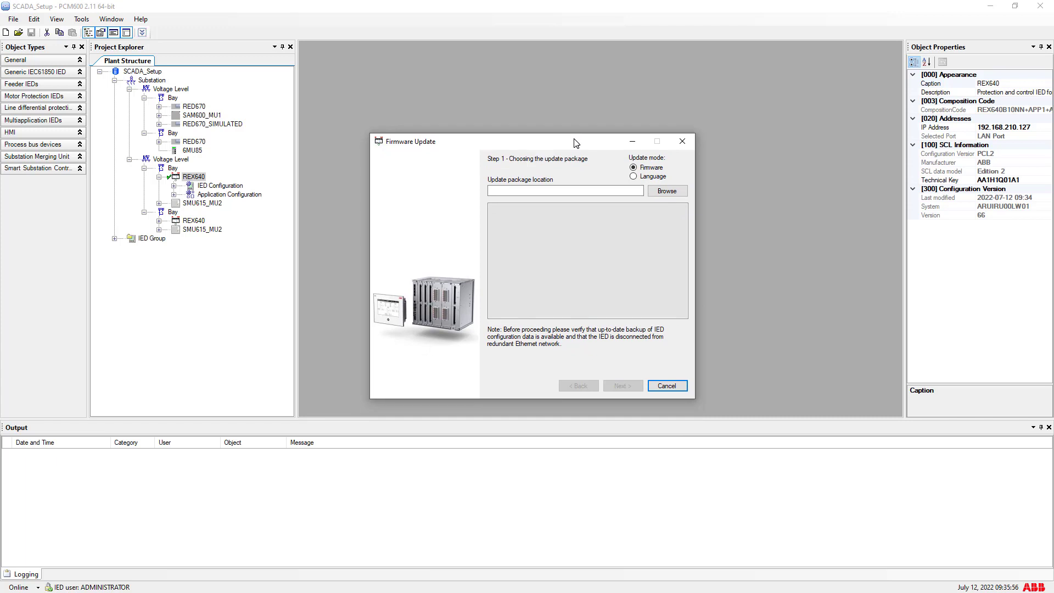
Load REX640_ALL_Config_640_Version_1.1.4_2RCA051238E.cab from the extracted folder in Downloads as the firmware update package
{"action": "left_click", "coordinate": [664, 194]}
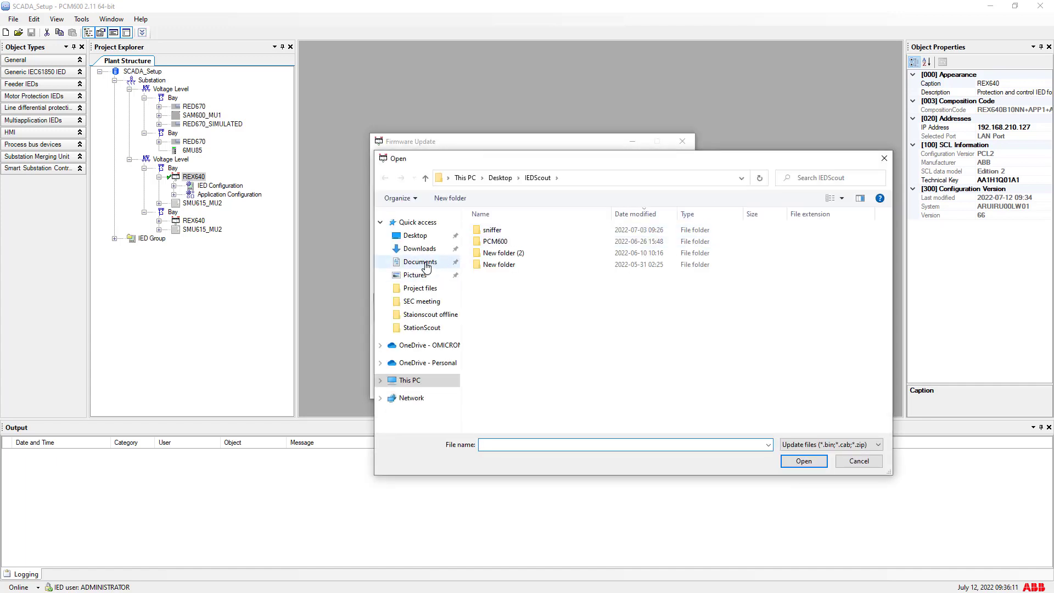
{"action": "left_click", "coordinate": [420, 250]}
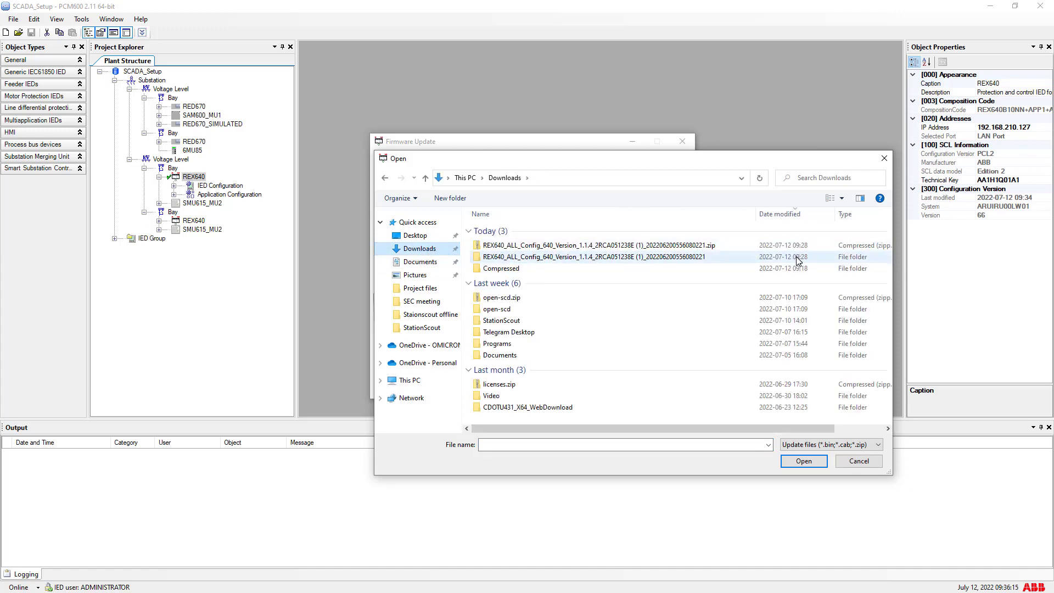
{"action": "left_click", "coordinate": [799, 257]}
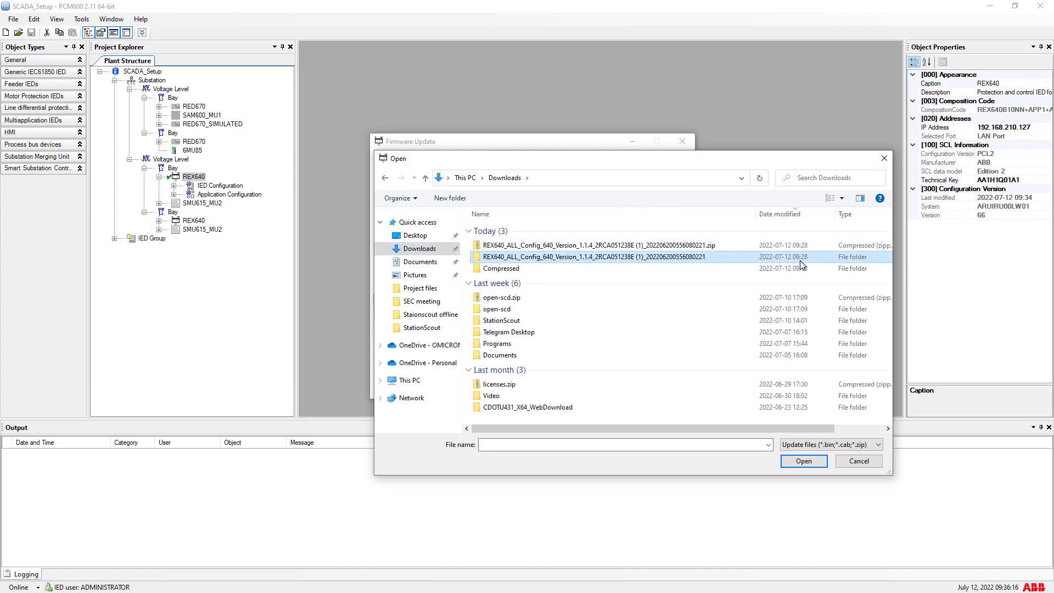
{"action": "double_click", "coordinate": [620, 258]}
{"action": "left_click", "coordinate": [620, 230]}
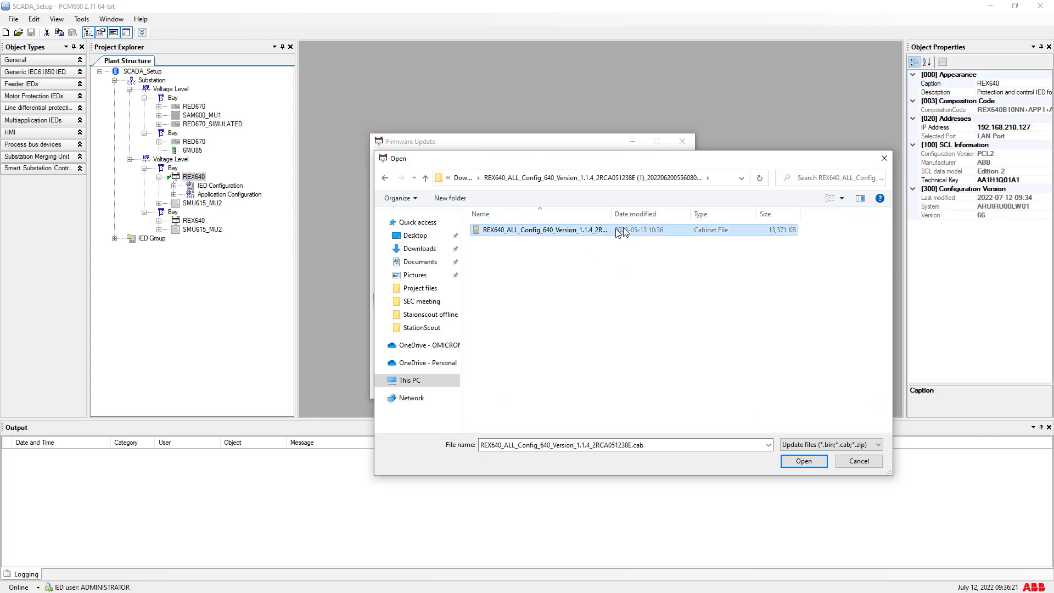
{"action": "left_click_drag", "start_coordinate": [611, 213], "coordinate": [641, 212]}
{"action": "left_click_drag", "start_coordinate": [670, 209], "coordinate": [674, 209]}
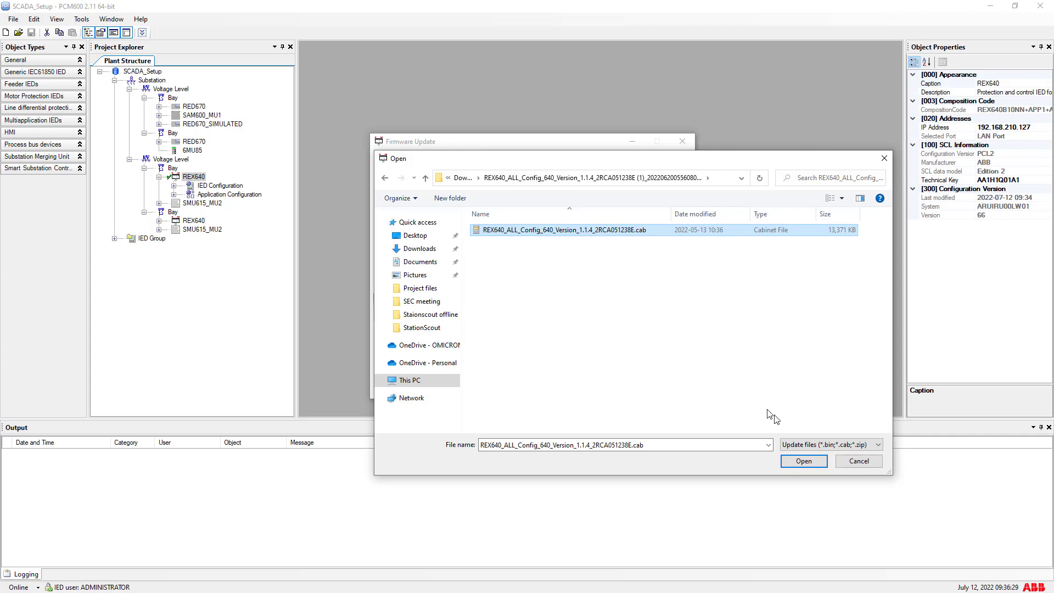
{"action": "left_click", "coordinate": [794, 464]}
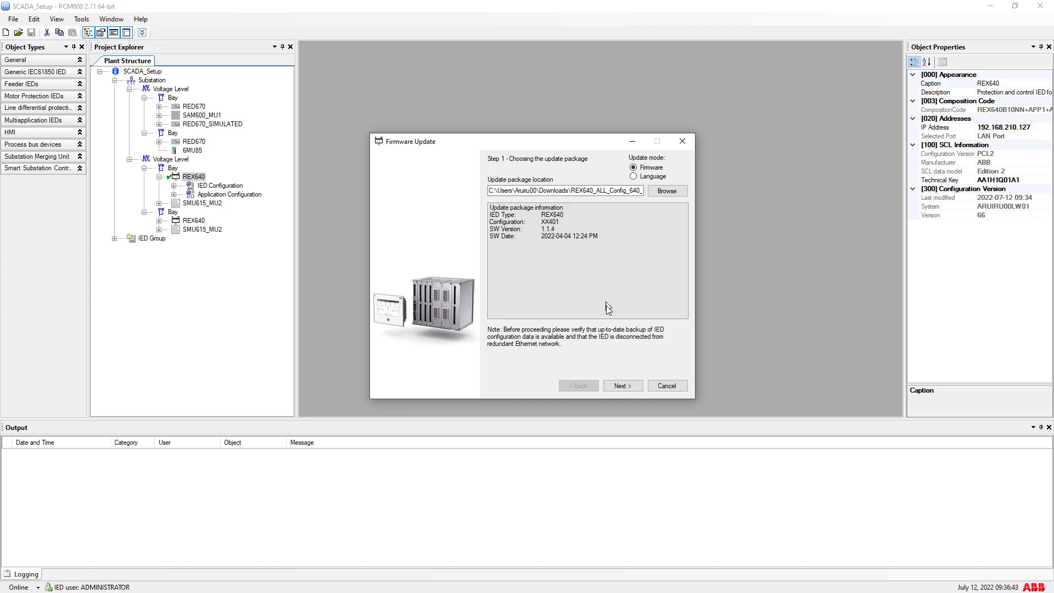
Run the firmware update on the preselected REX640 relay and close the update wizard when it finishes
{"action": "left_click", "coordinate": [621, 386]}
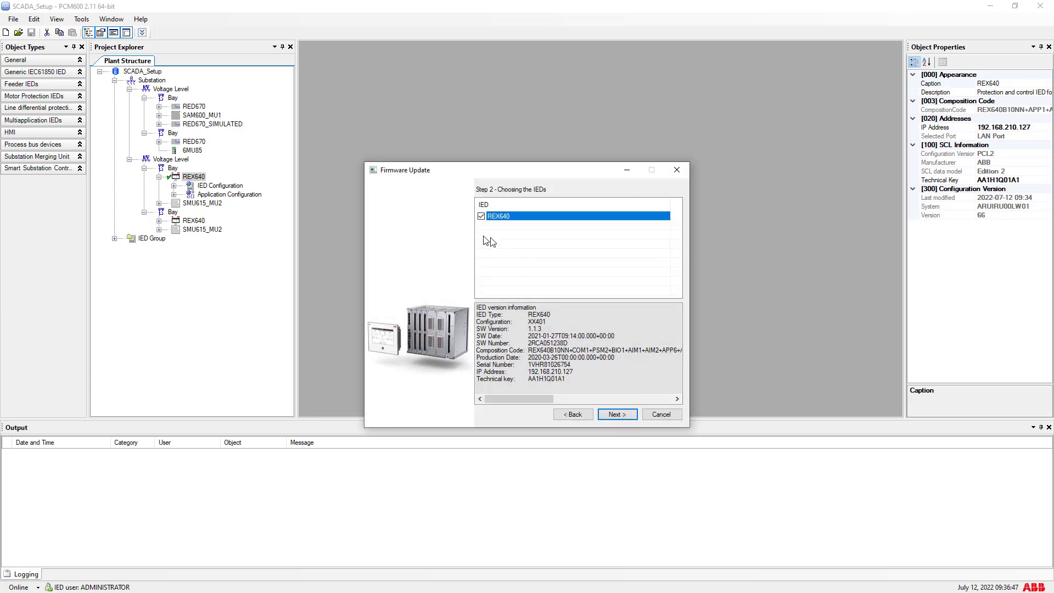
{"action": "left_click", "coordinate": [617, 415]}
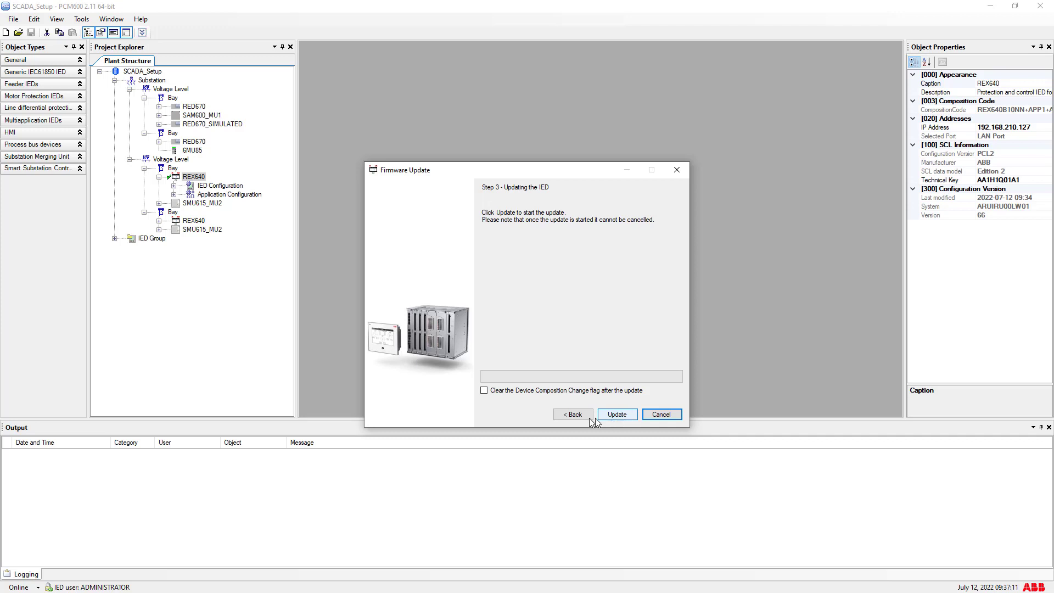
{"action": "left_click", "coordinate": [609, 415]}
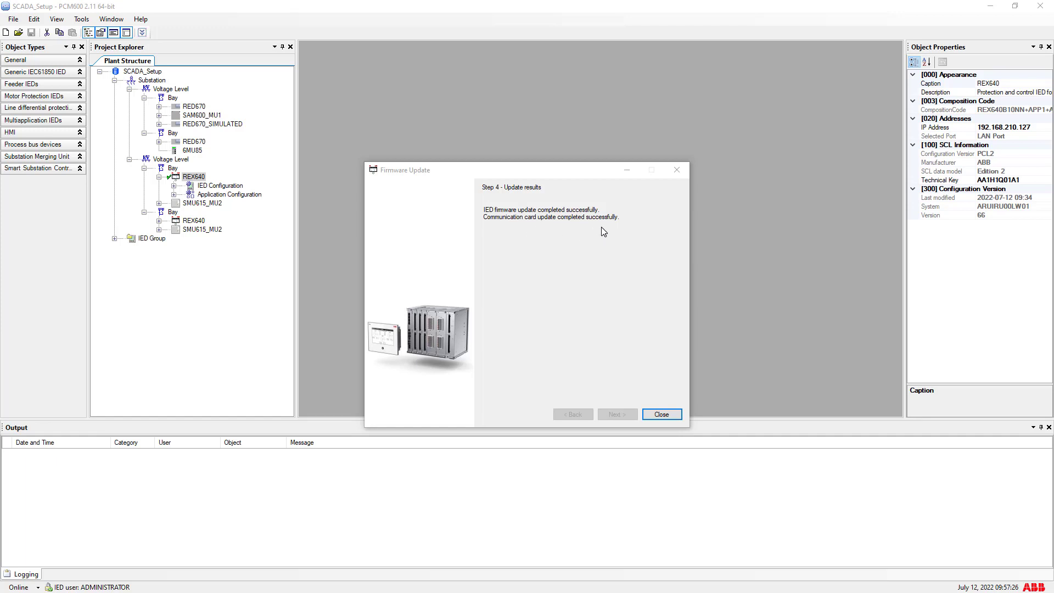
{"action": "left_click", "coordinate": [662, 415]}
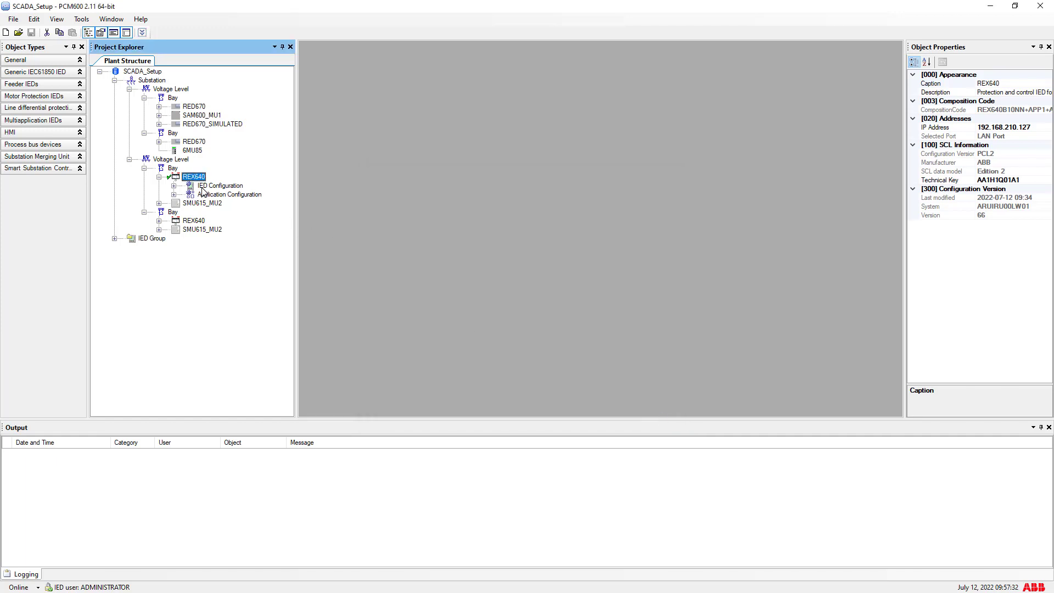
Look through the Lifecycle Handling options offered for the REX640 without choosing one
{"action": "right_click", "coordinate": [190, 176]}
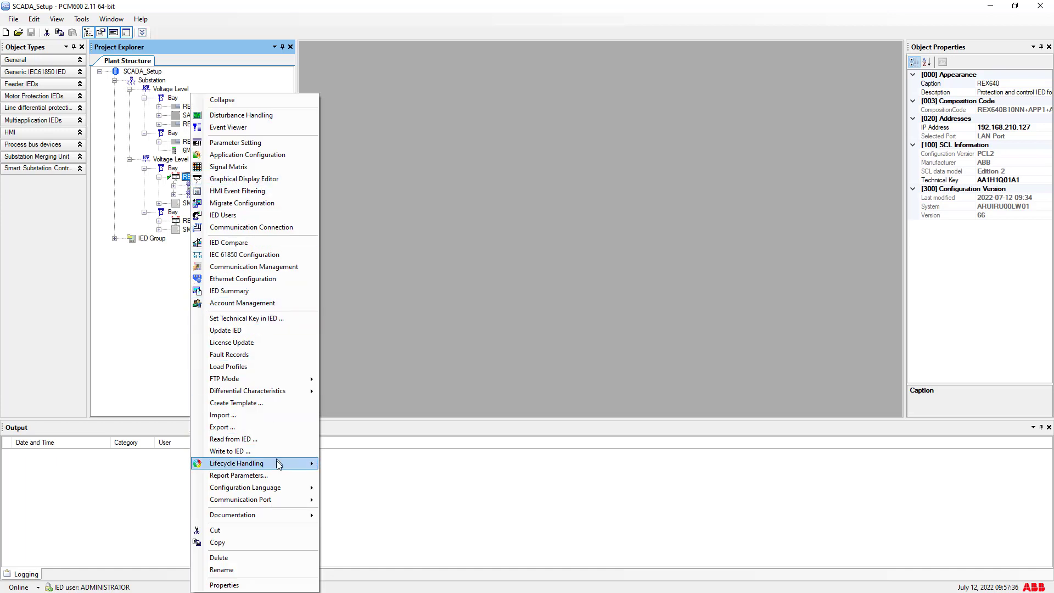
{"action": "mouse_move", "coordinate": [278, 467]}
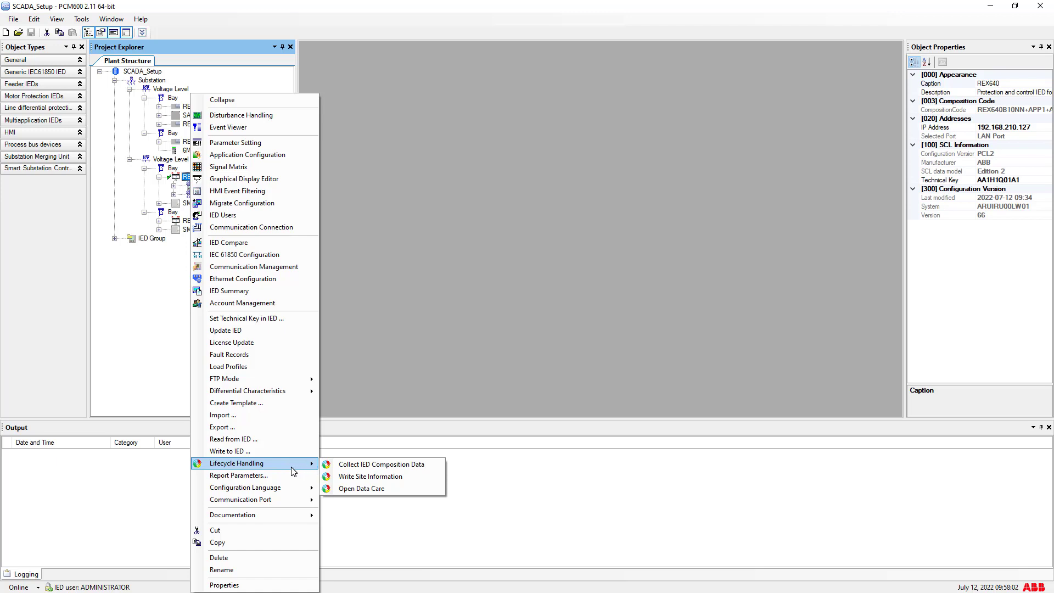
{"action": "left_click", "coordinate": [381, 322]}
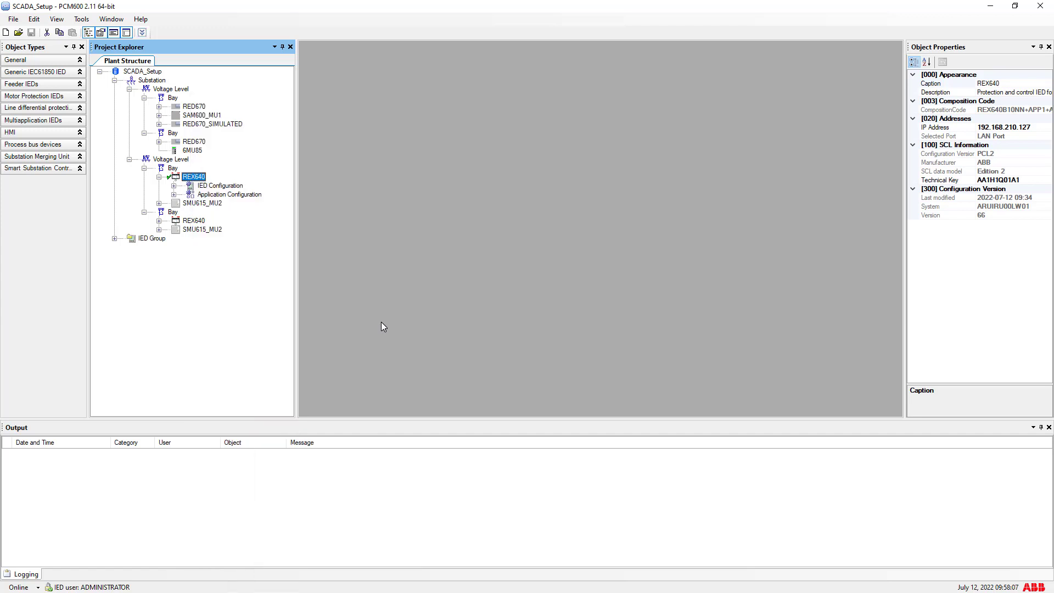
Open the parameter settings of the REX640's product identifiers in the Information group of its IED configuration
{"action": "double_click", "coordinate": [190, 186]}
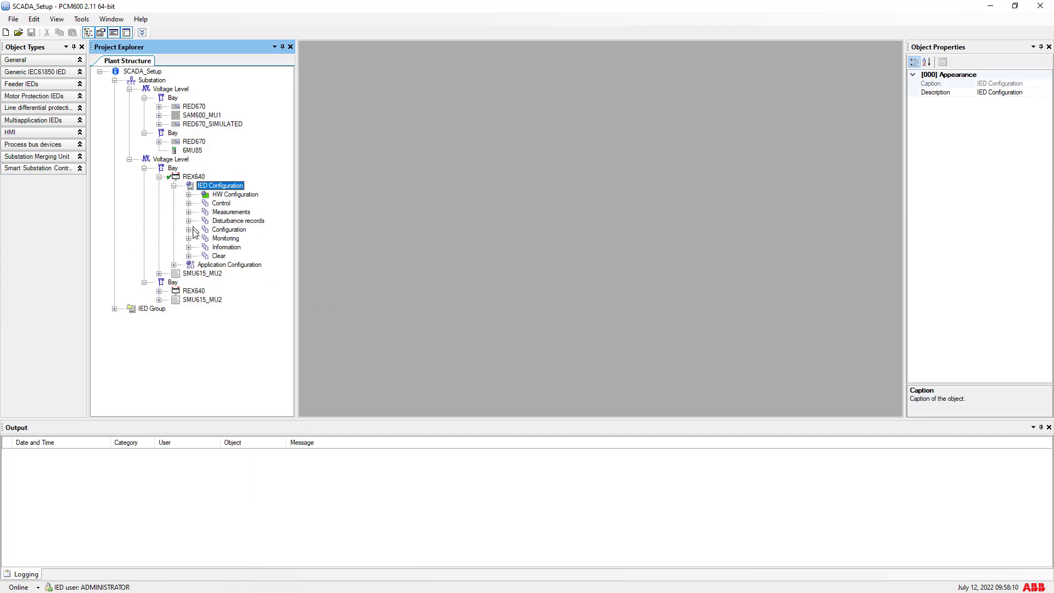
{"action": "left_click", "coordinate": [189, 247]}
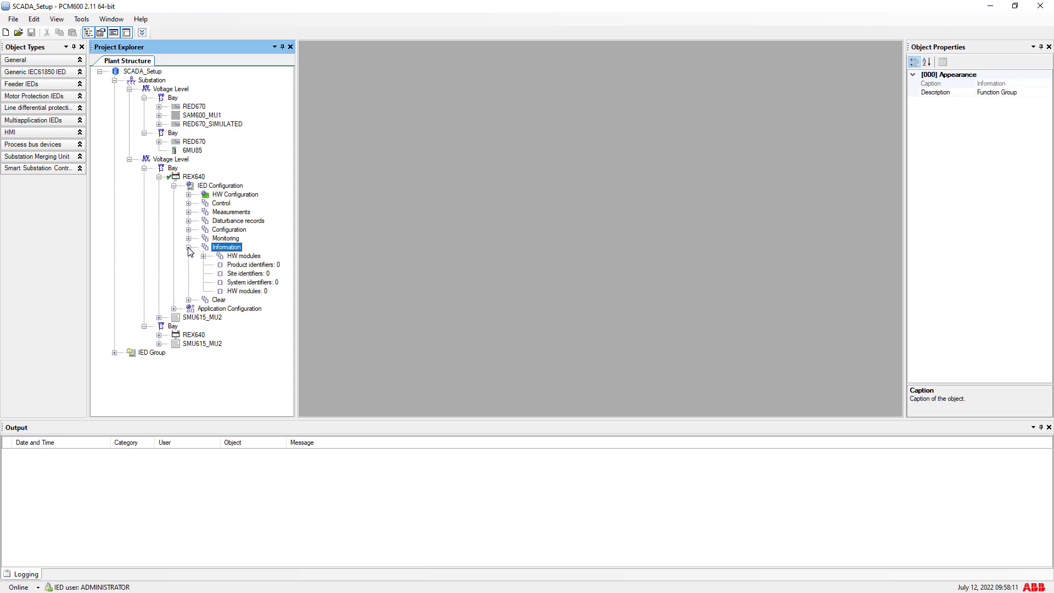
{"action": "right_click", "coordinate": [236, 266]}
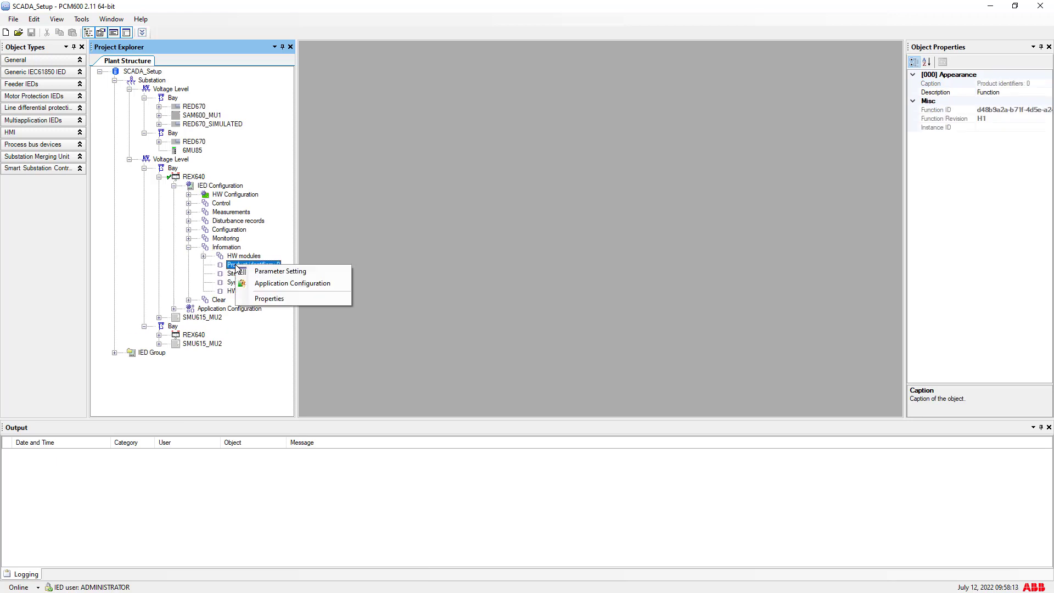
{"action": "left_click", "coordinate": [277, 271]}
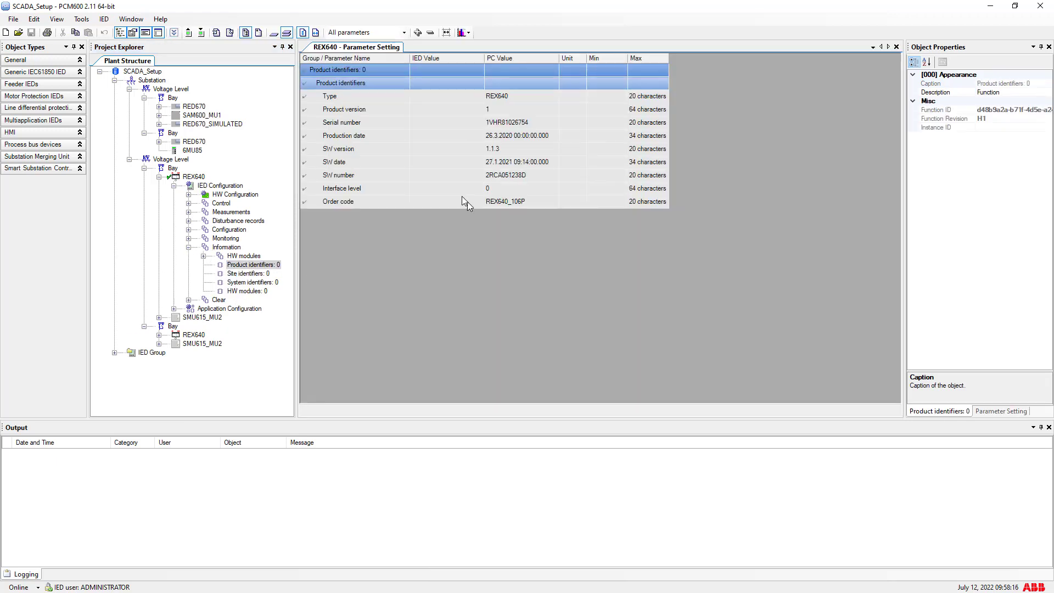
Read all Product identifiers: 0 parameters from the REX640, copying the IED values to the PC values
{"action": "left_click", "coordinate": [188, 33]}
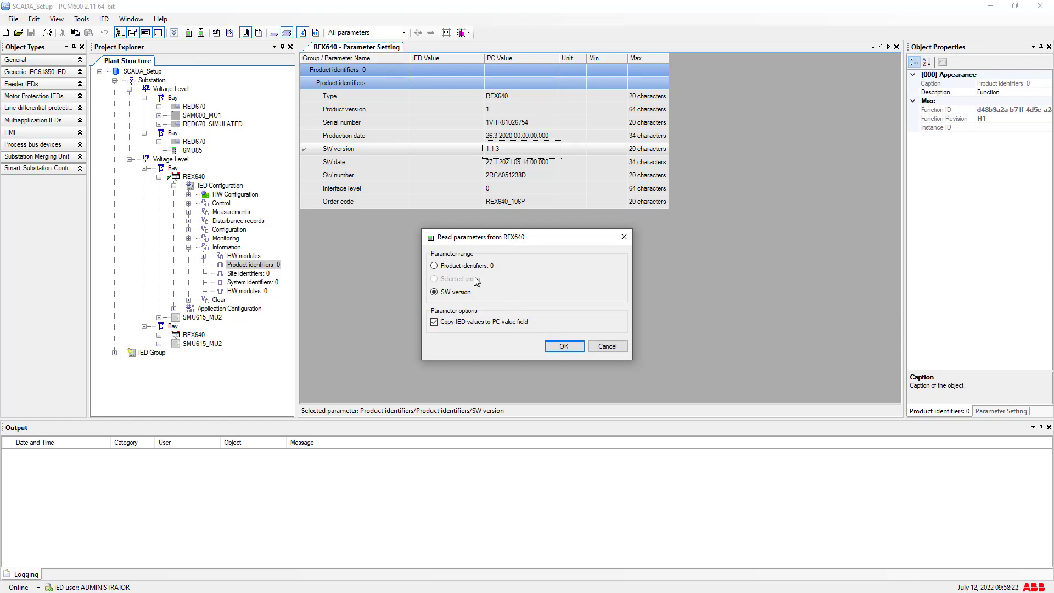
{"action": "left_click", "coordinate": [457, 268]}
{"action": "left_click", "coordinate": [450, 293]}
{"action": "left_click", "coordinate": [449, 266]}
{"action": "left_click", "coordinate": [557, 349]}
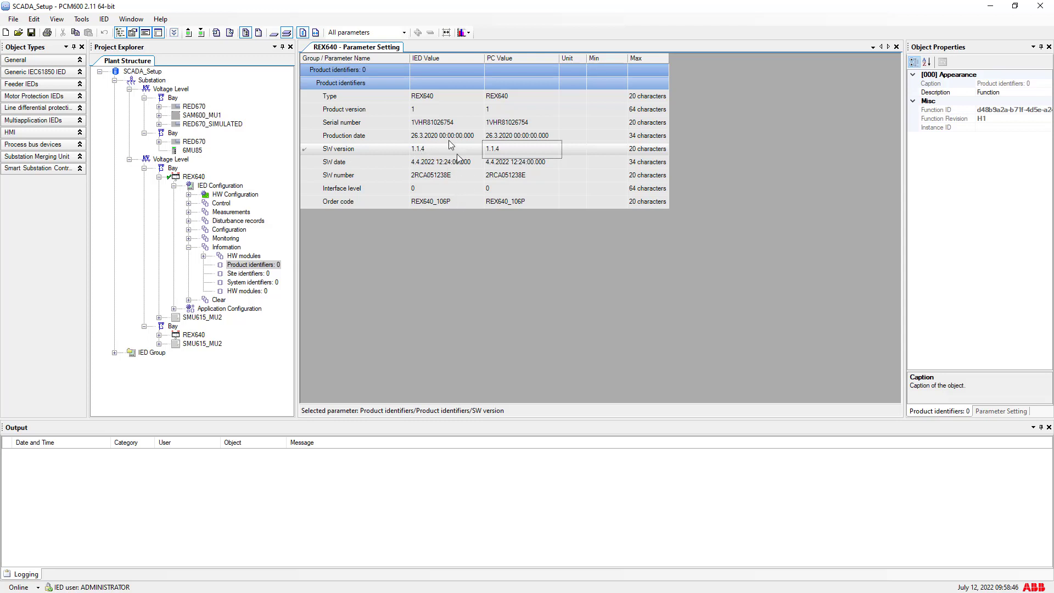
Save the product identifier values read from the relay and close the REX640 parameter settings
{"action": "left_click", "coordinate": [33, 33]}
{"action": "left_click", "coordinate": [540, 340]}
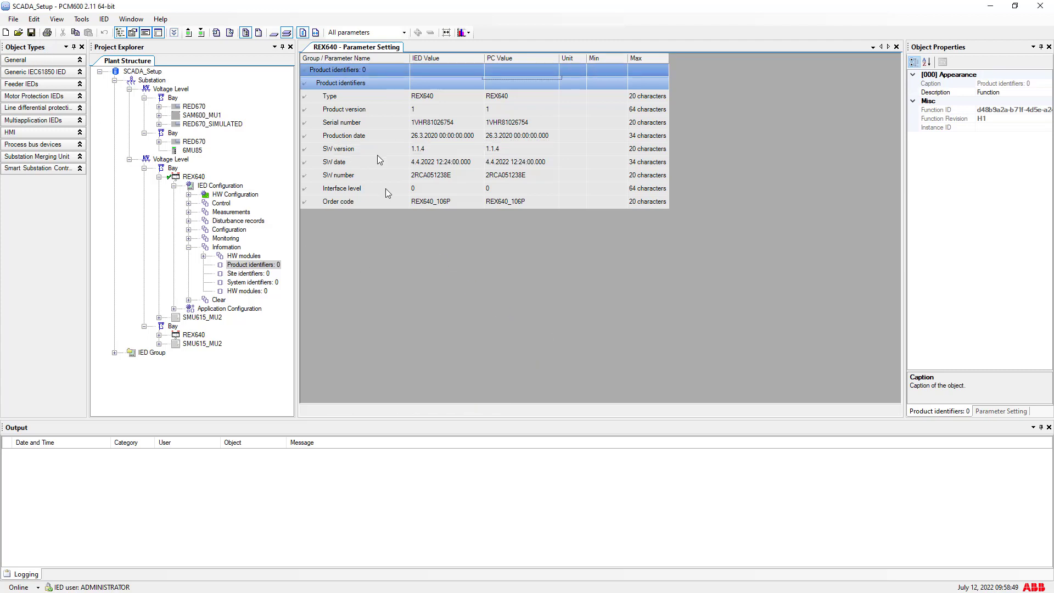
{"action": "right_click", "coordinate": [383, 48]}
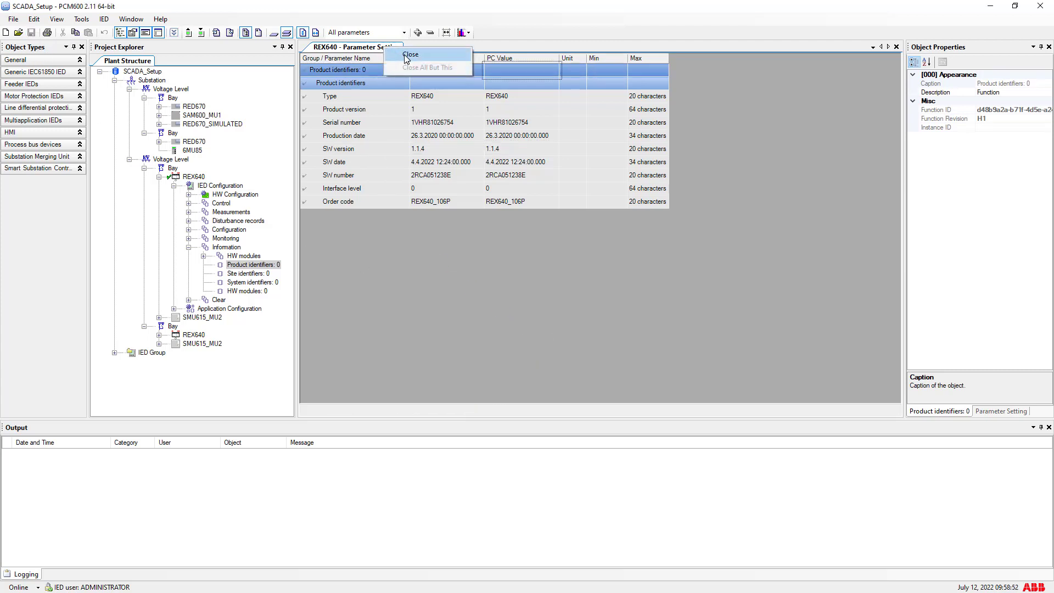
{"action": "left_click", "coordinate": [404, 62]}
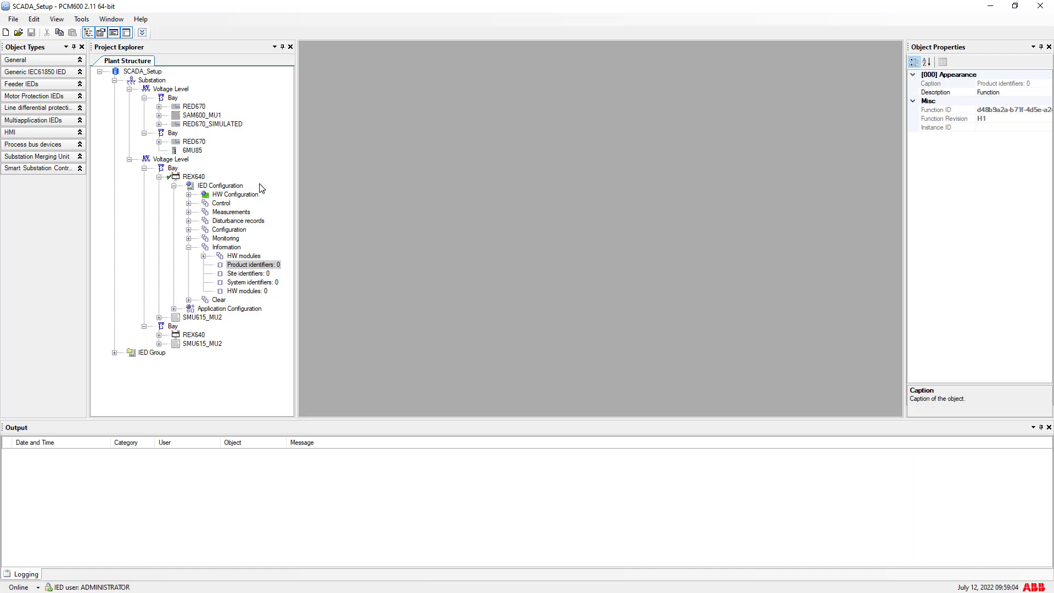
Start collecting the REX640's IED composition data, including the configuration file and disturbance recordings
{"action": "left_click", "coordinate": [195, 177]}
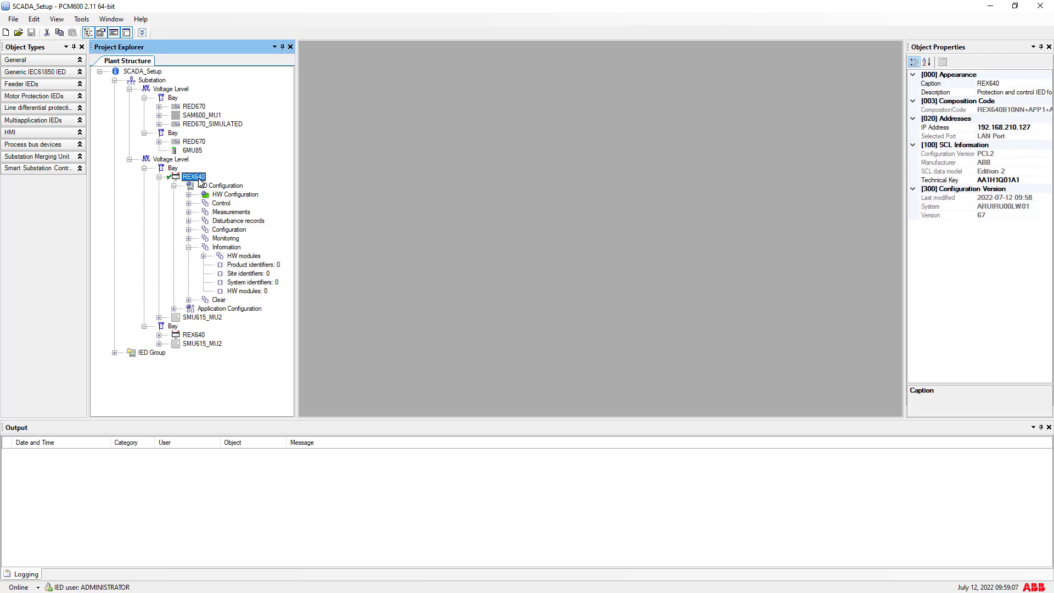
{"action": "right_click", "coordinate": [200, 183]}
{"action": "mouse_move", "coordinate": [277, 466]}
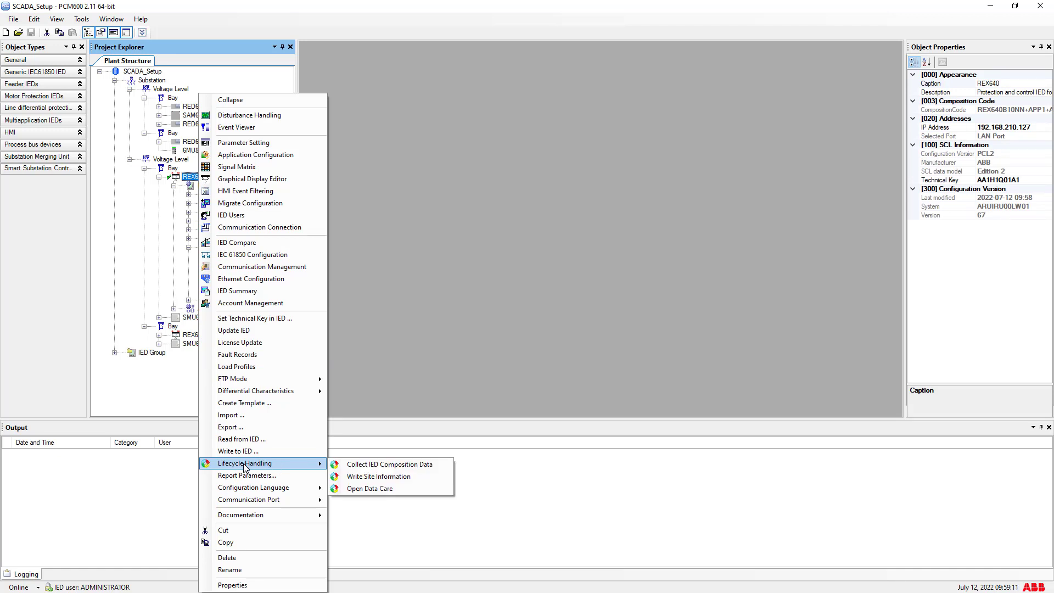
{"action": "left_click", "coordinate": [392, 465]}
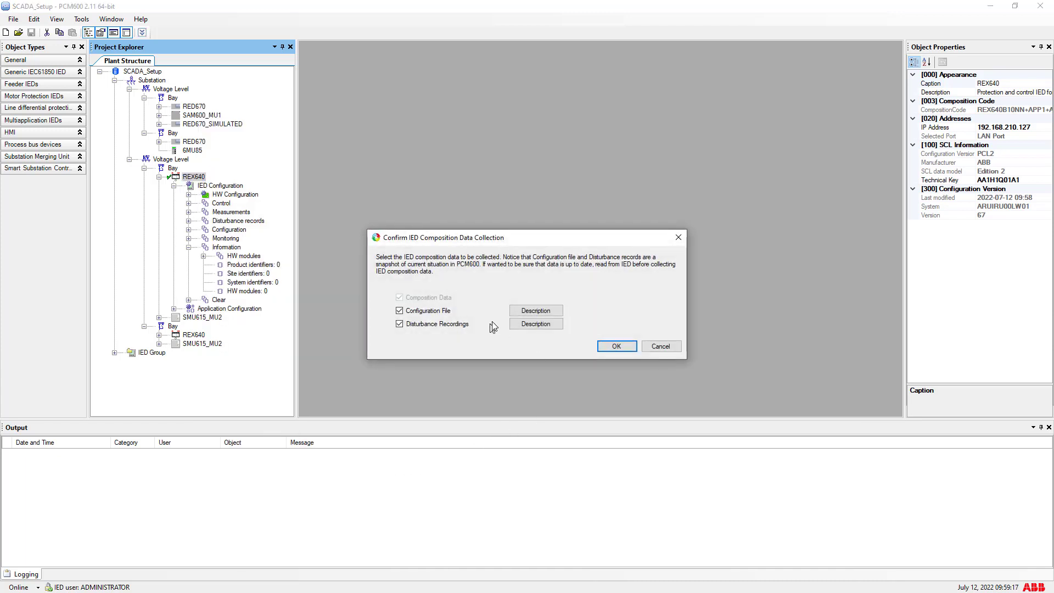
{"action": "left_click", "coordinate": [609, 346]}
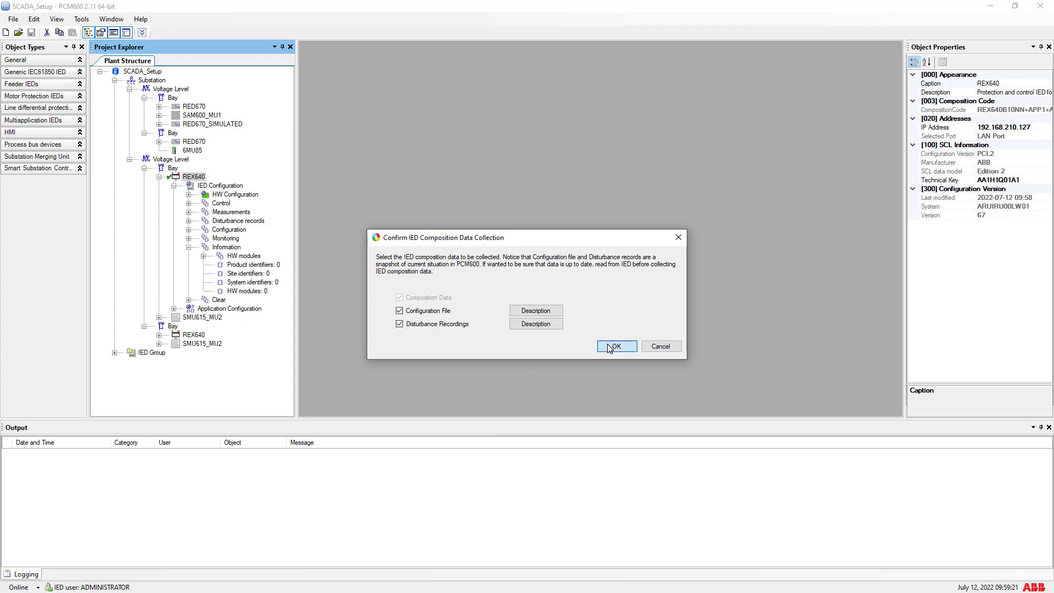
Examine the Write Site Information form for the REX640 and cancel it without writing anything
{"action": "right_click", "coordinate": [193, 177]}
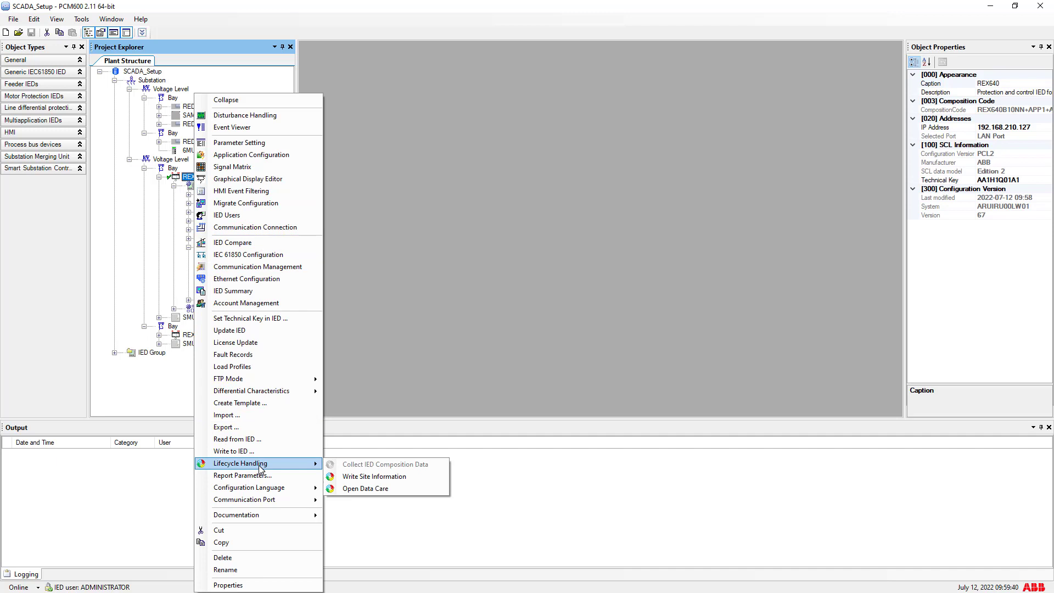
{"action": "left_click", "coordinate": [348, 477]}
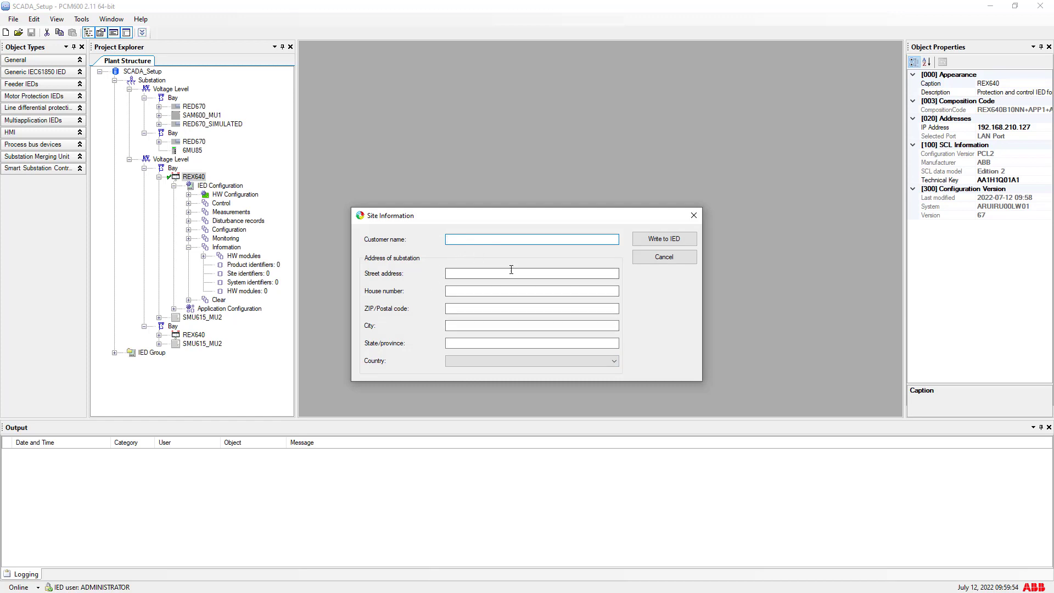
{"action": "left_click", "coordinate": [677, 259]}
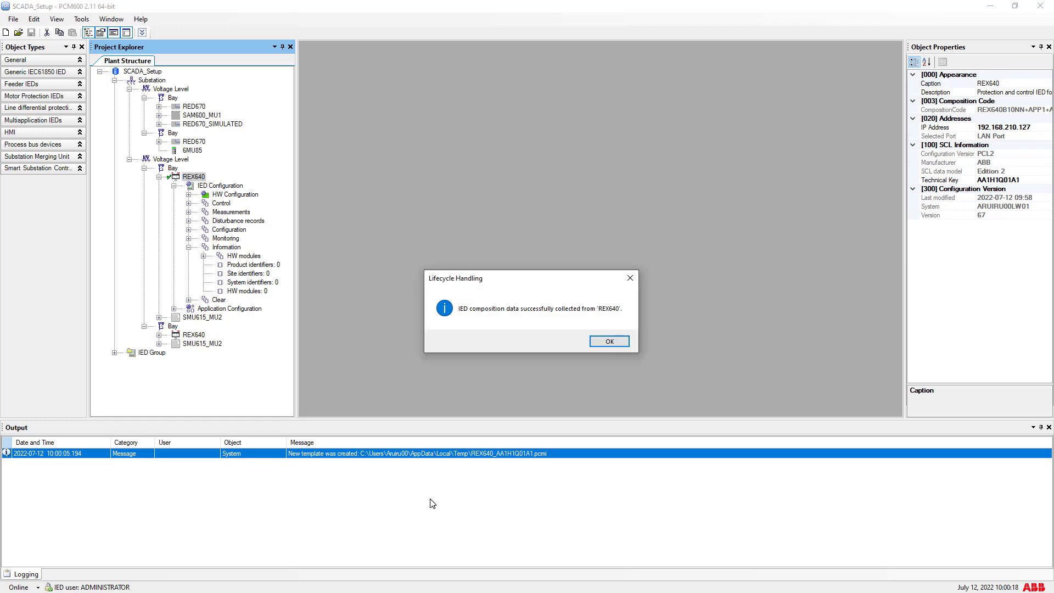
Acknowledge the finished data collection and confirm automatic data sending with binaries, configuration data and disturbance recordings included
{"action": "left_click", "coordinate": [605, 344]}
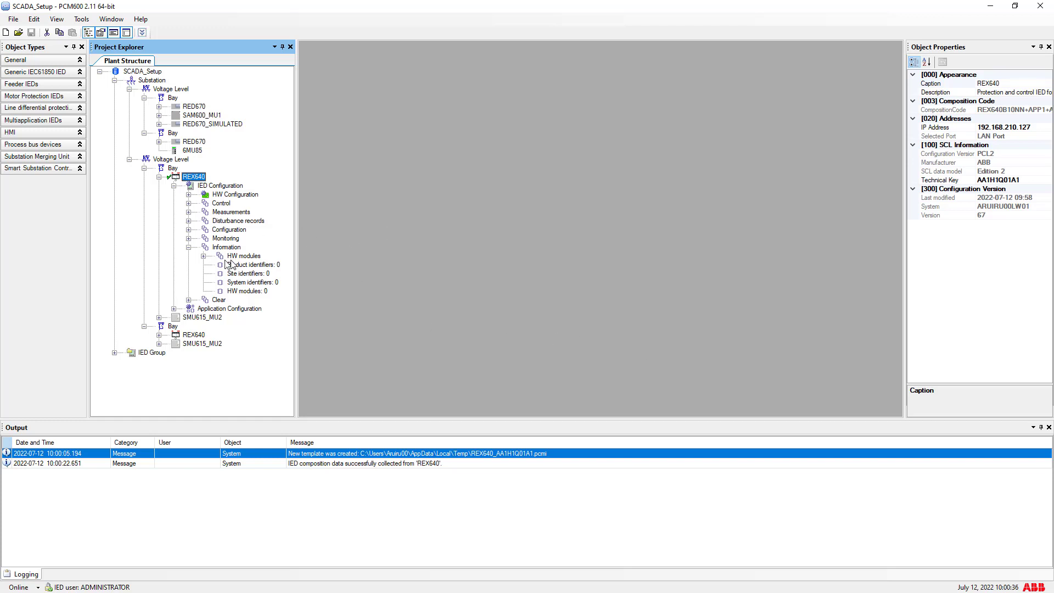
{"action": "left_click", "coordinate": [189, 247]}
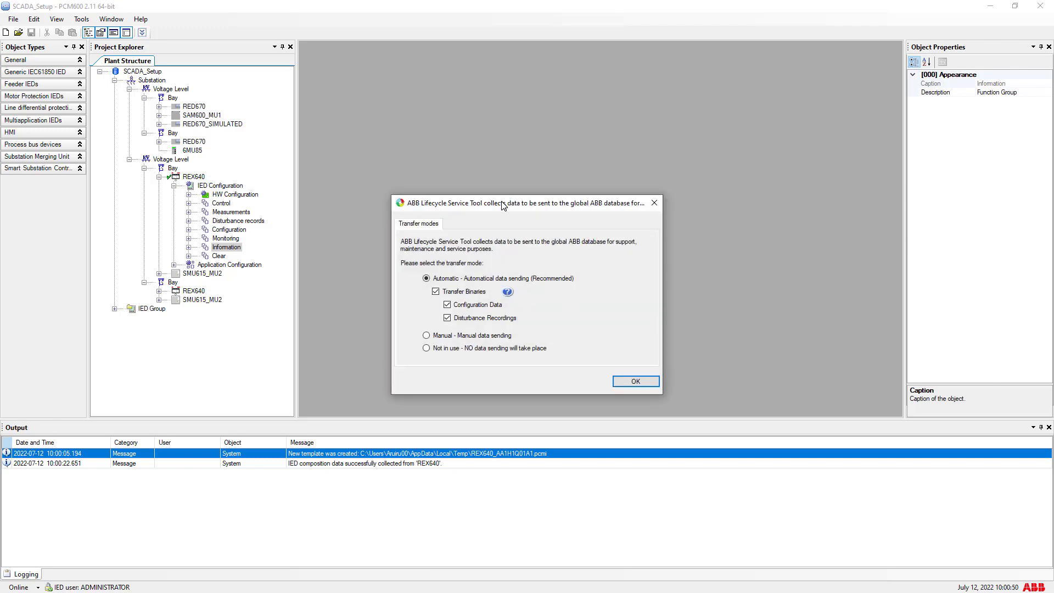
{"action": "left_click", "coordinate": [443, 206]}
{"action": "left_click_drag", "start_coordinate": [443, 205], "coordinate": [437, 205]}
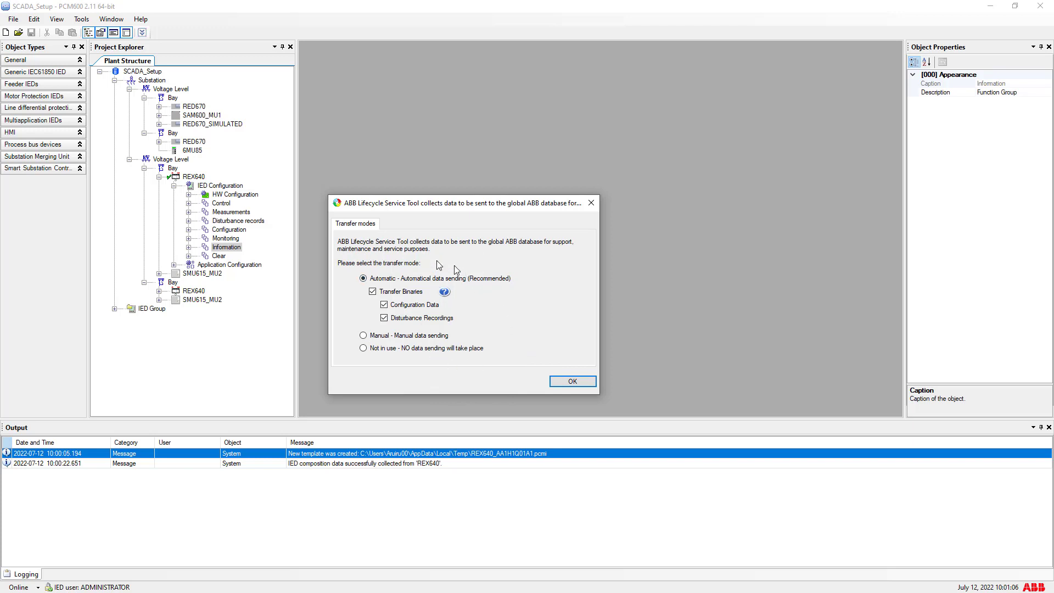
{"action": "left_click", "coordinate": [576, 385]}
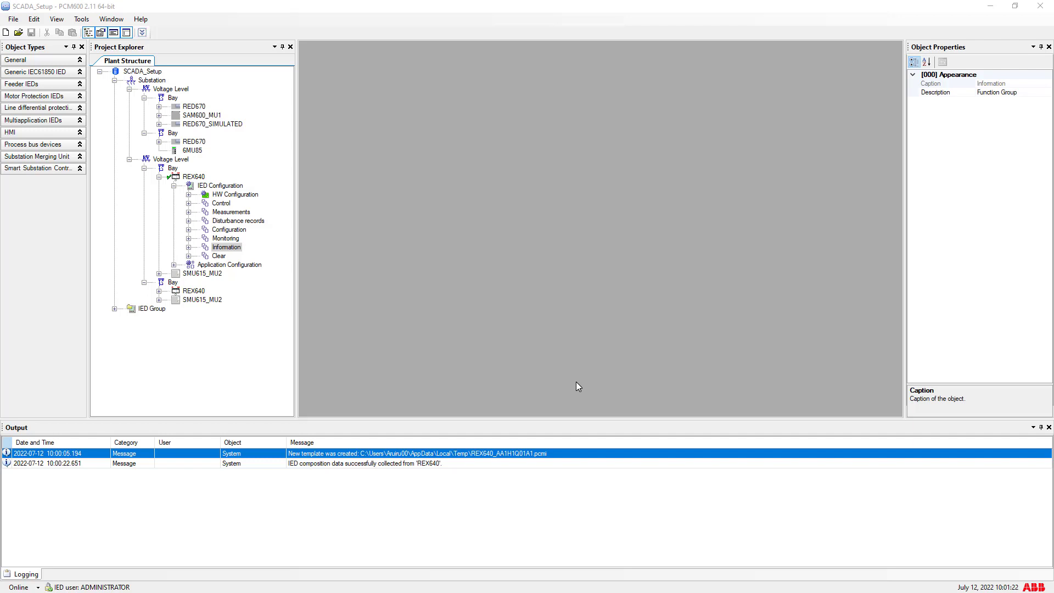
Collapse the IED configuration tree and write the full configuration to the REX640 relay
{"action": "left_click", "coordinate": [173, 187]}
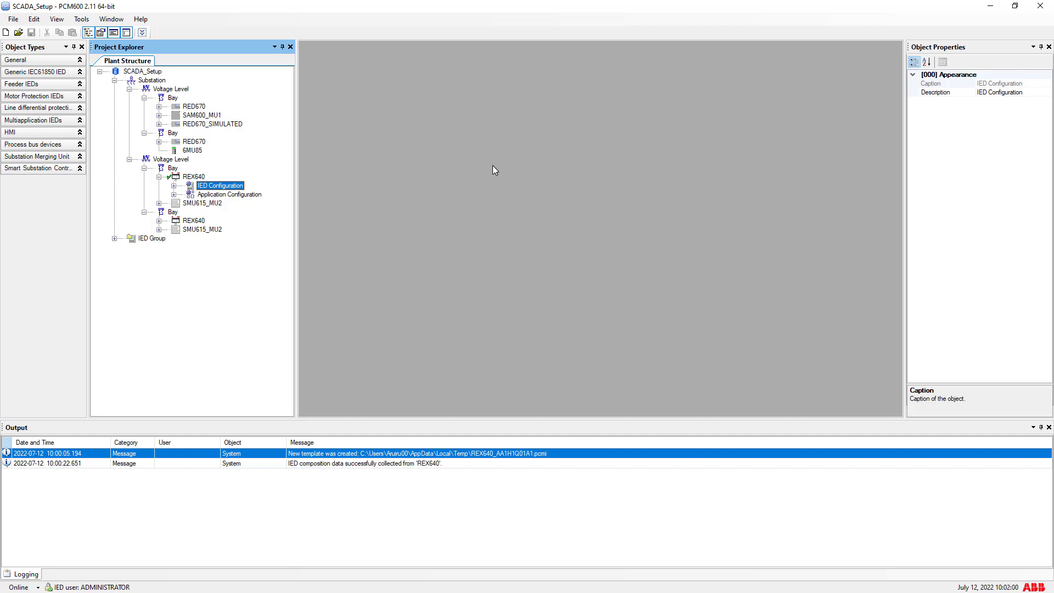
{"action": "left_click", "coordinate": [191, 177]}
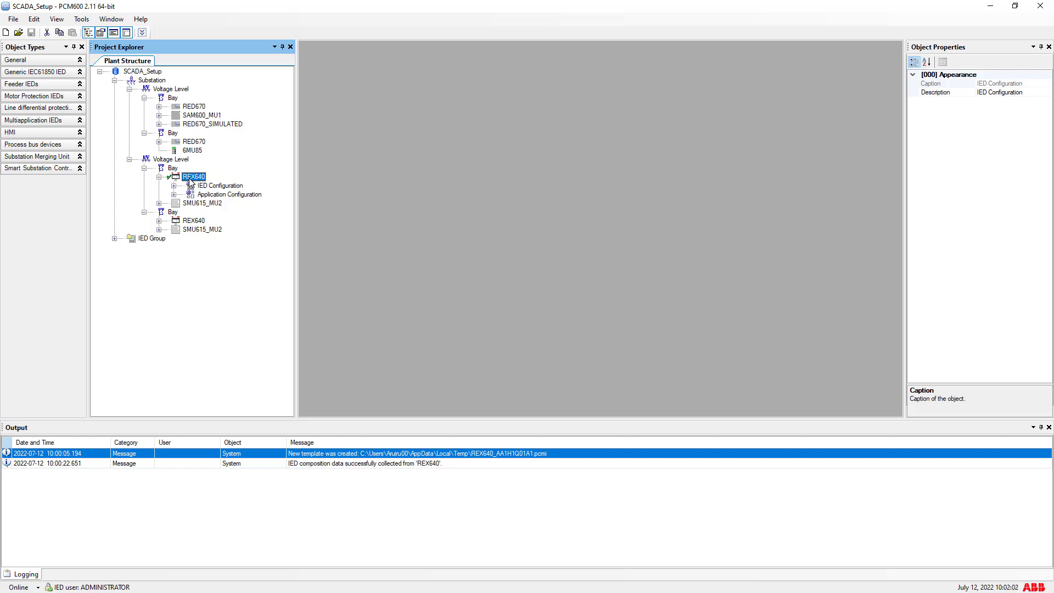
{"action": "right_click", "coordinate": [191, 180]}
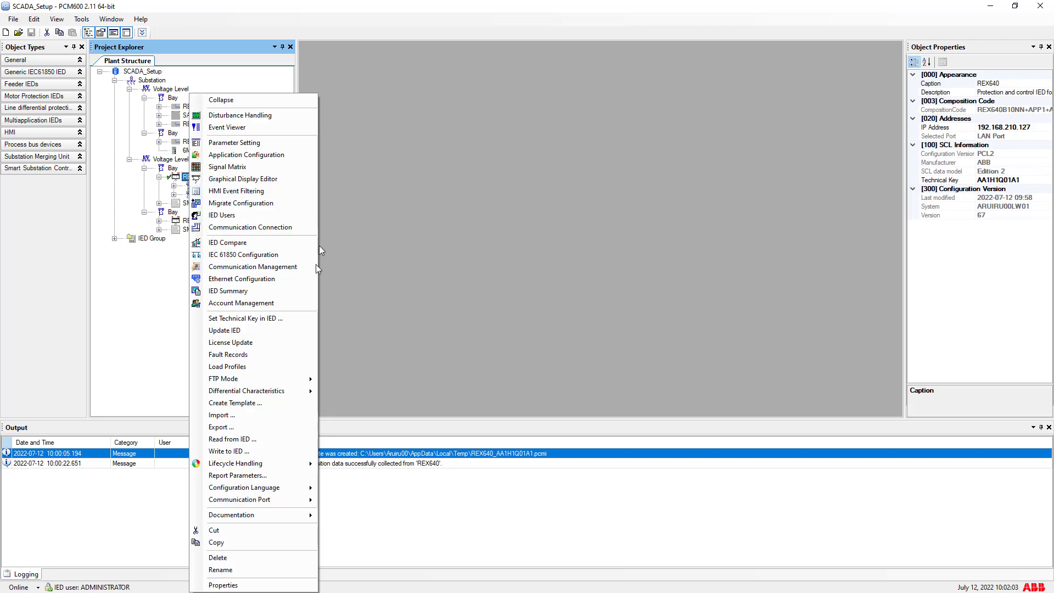
{"action": "left_click", "coordinate": [270, 451]}
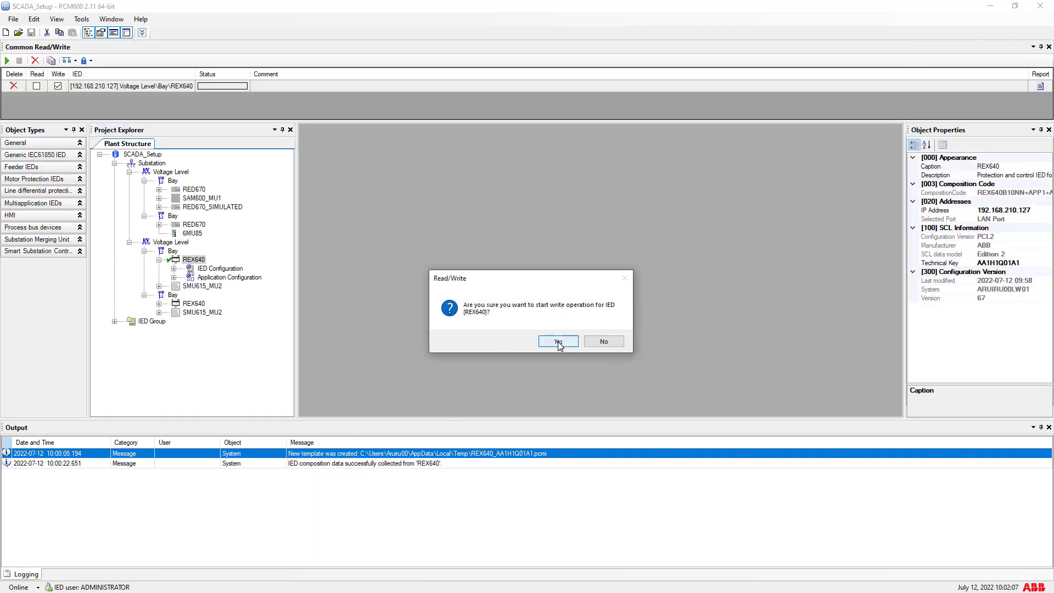
{"action": "left_click", "coordinate": [557, 341]}
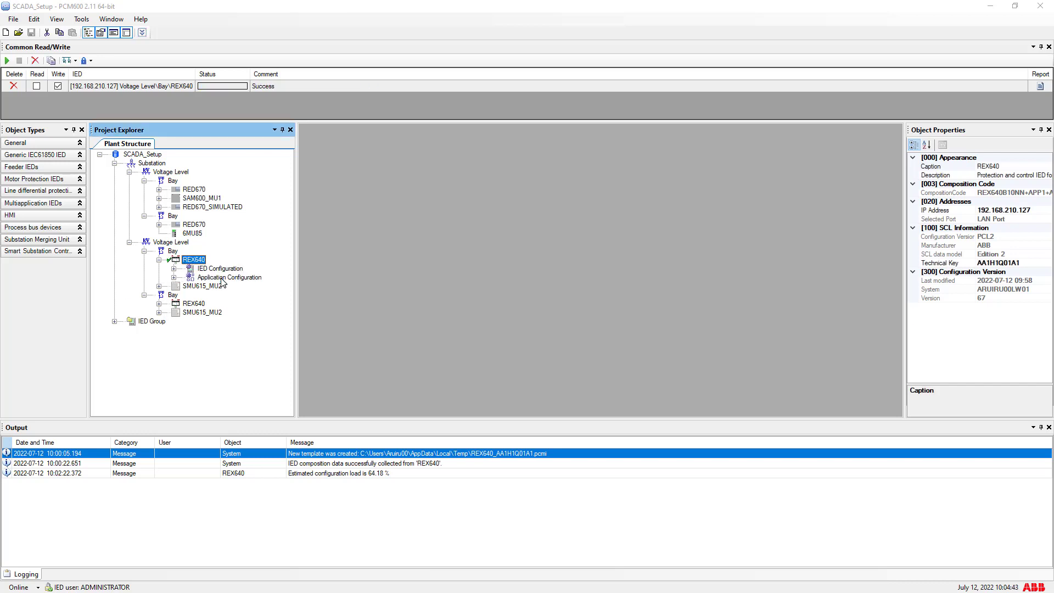
Open the parameter settings of Authorization: 1 in the Configuration group of the REX640
{"action": "double_click", "coordinate": [190, 269]}
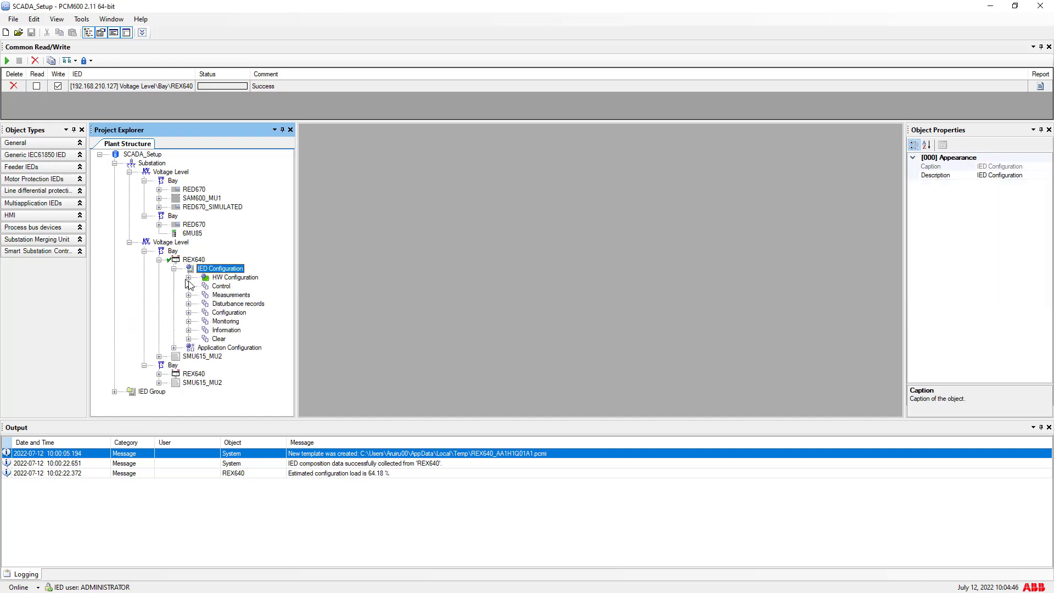
{"action": "left_click", "coordinate": [189, 313]}
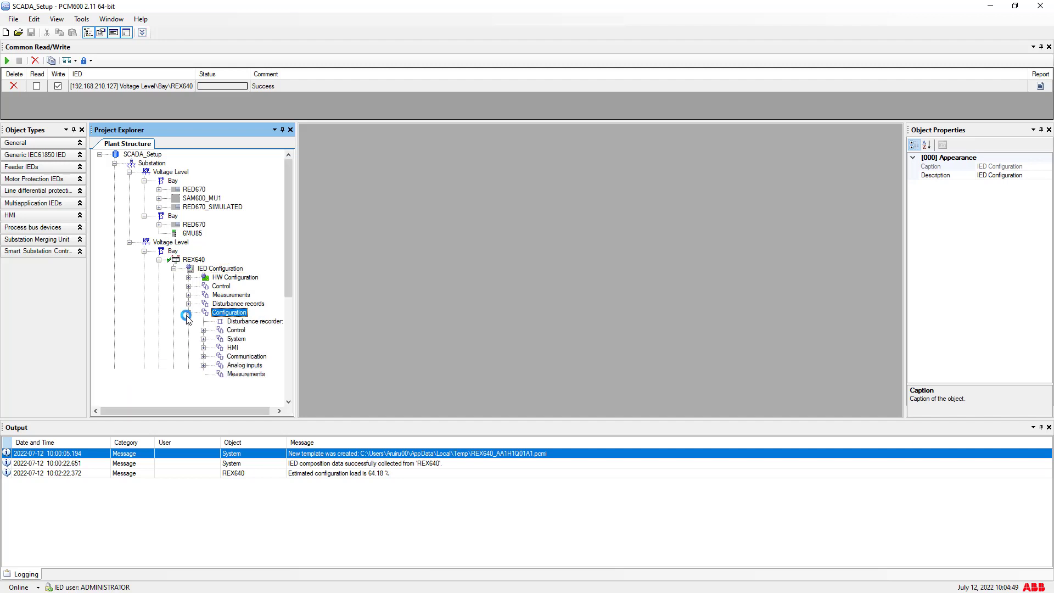
{"action": "scroll", "coordinate": [234, 375], "scroll_direction": "down", "scroll_amount": 2}
{"action": "scroll", "coordinate": [234, 375], "scroll_direction": "down", "scroll_amount": 5}
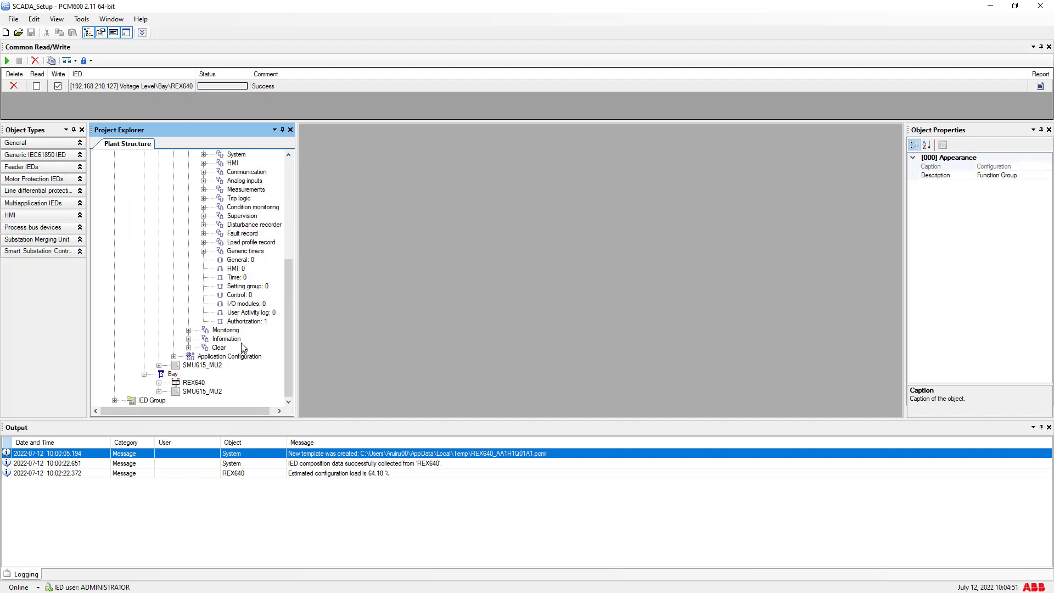
{"action": "right_click", "coordinate": [250, 324]}
{"action": "left_click", "coordinate": [271, 331]}
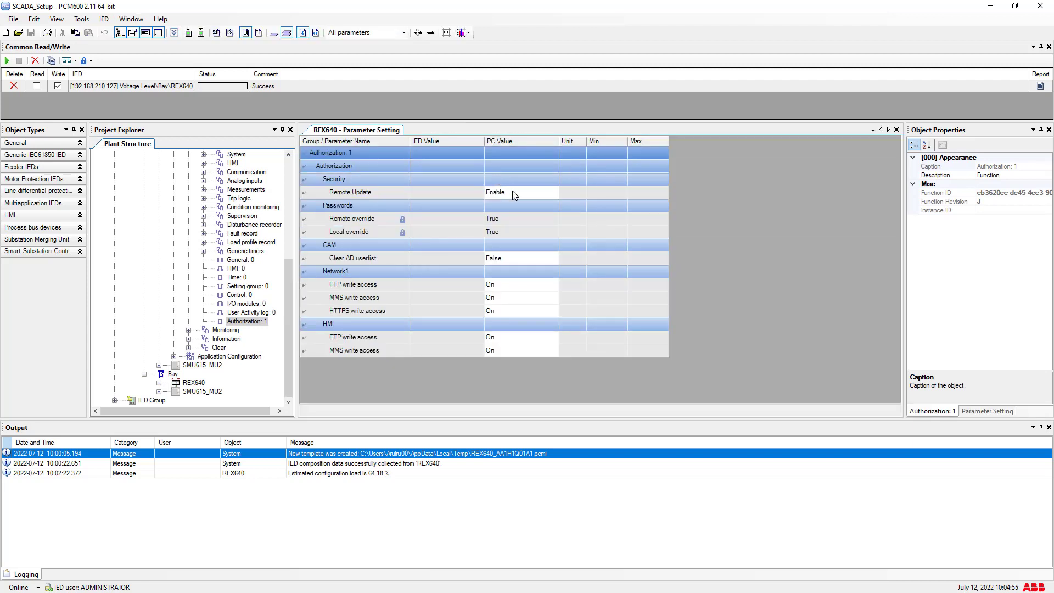
Set the Remote Update security parameter to Disable and save the settings
{"action": "left_click", "coordinate": [513, 191]}
{"action": "left_click", "coordinate": [511, 203]}
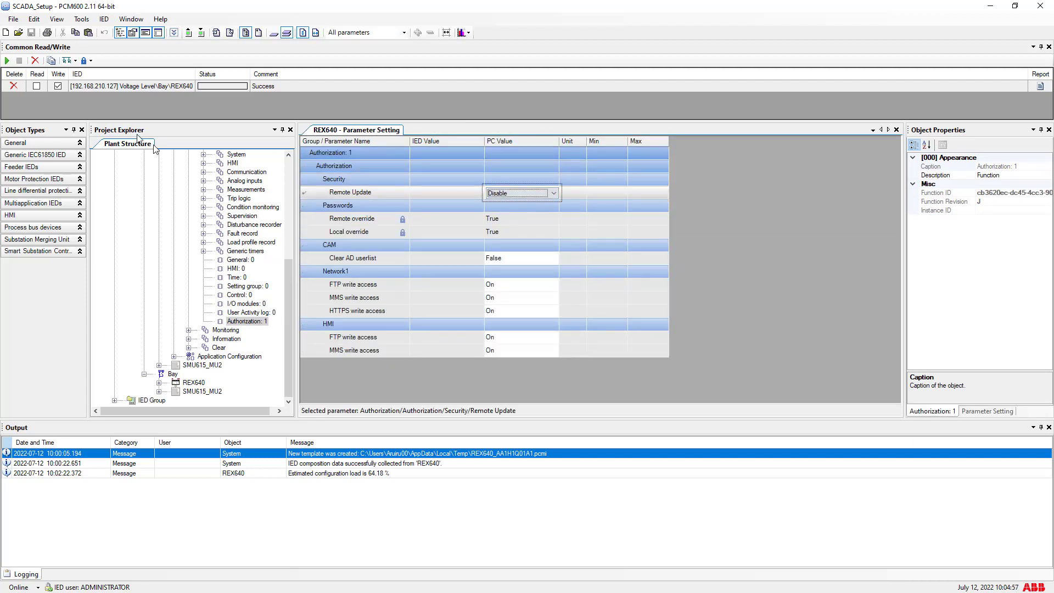
{"action": "left_click", "coordinate": [443, 201]}
{"action": "left_click", "coordinate": [31, 32]}
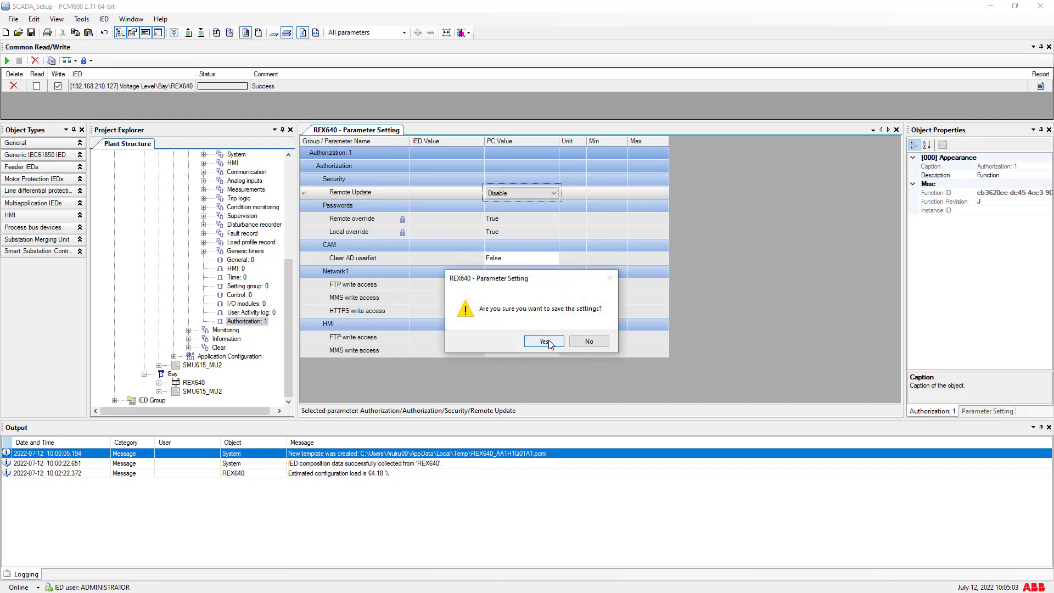
{"action": "left_click", "coordinate": [544, 341]}
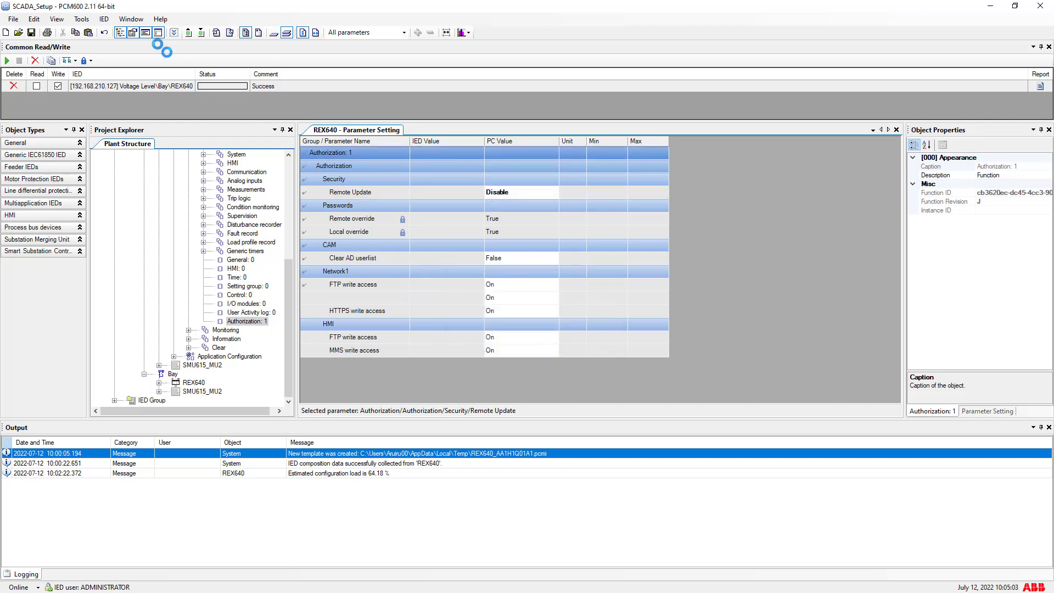
Write the changed Authorization: 1 parameters to the REX640 with read back enabled
{"action": "left_click", "coordinate": [201, 33]}
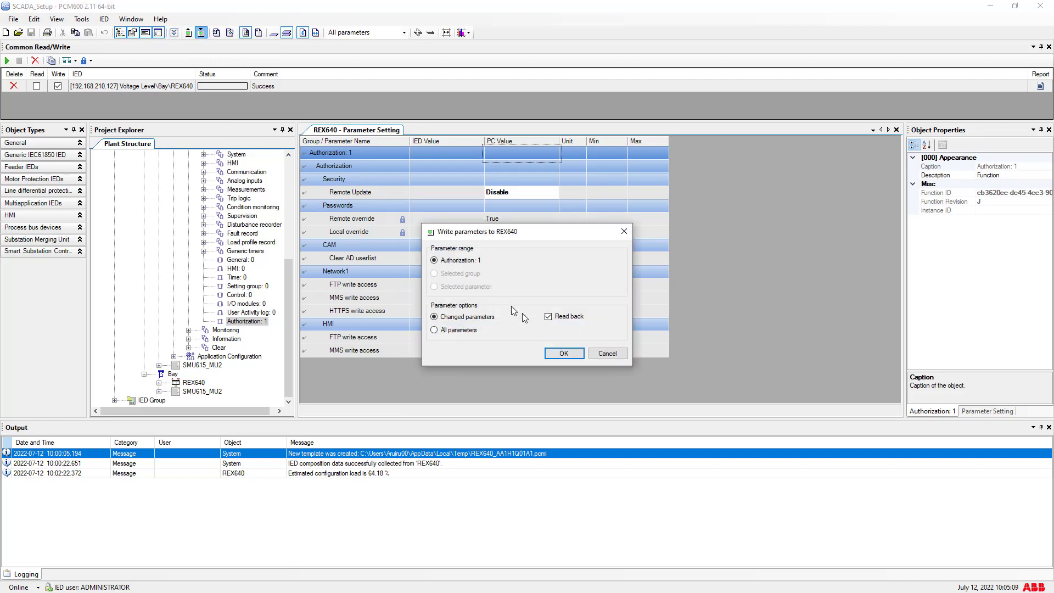
{"action": "left_click", "coordinate": [560, 353]}
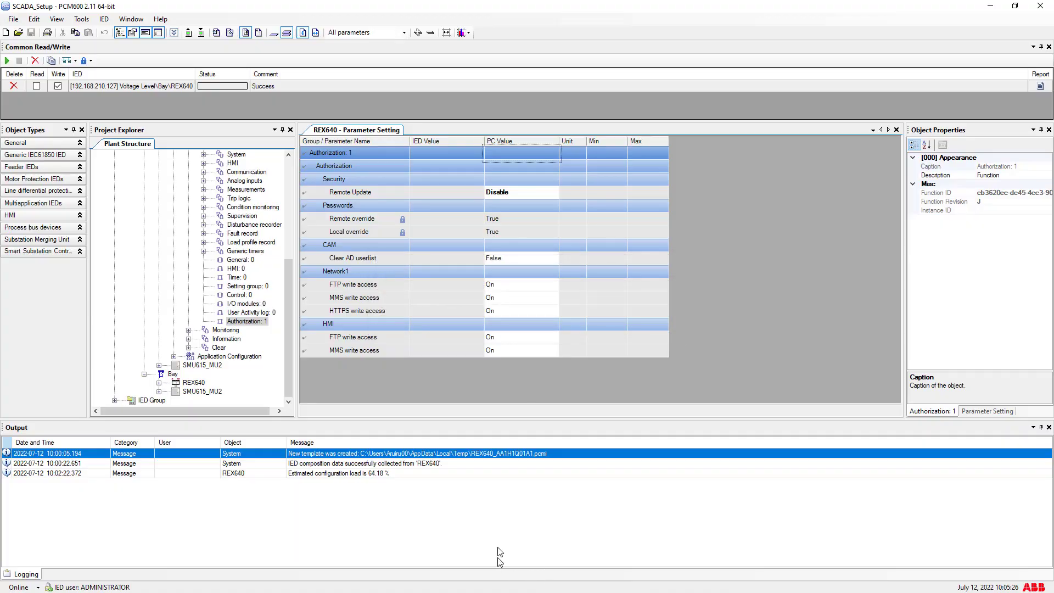
{"action": "left_click", "coordinate": [510, 495]}
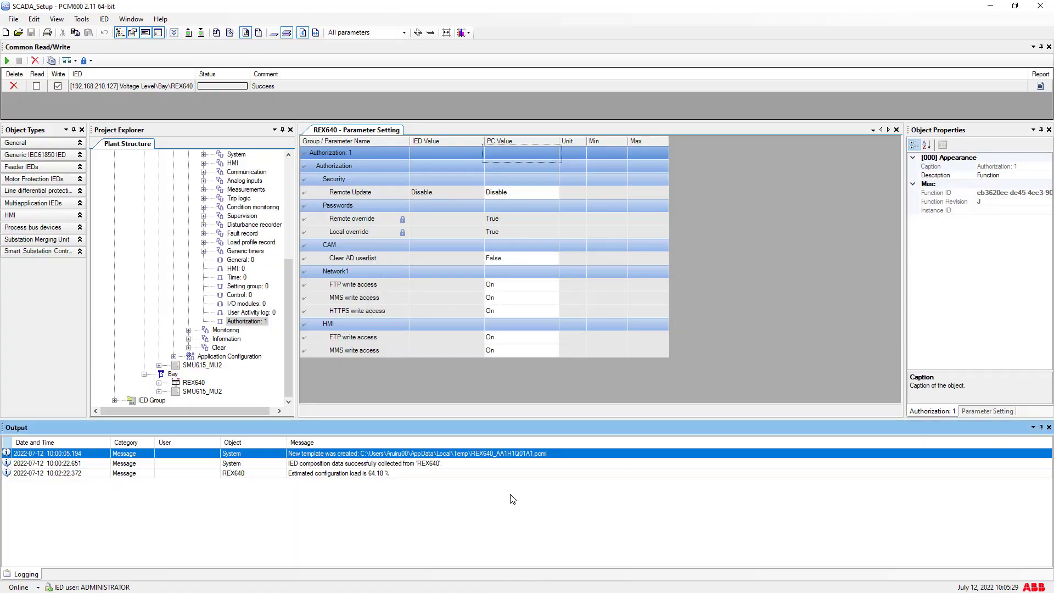